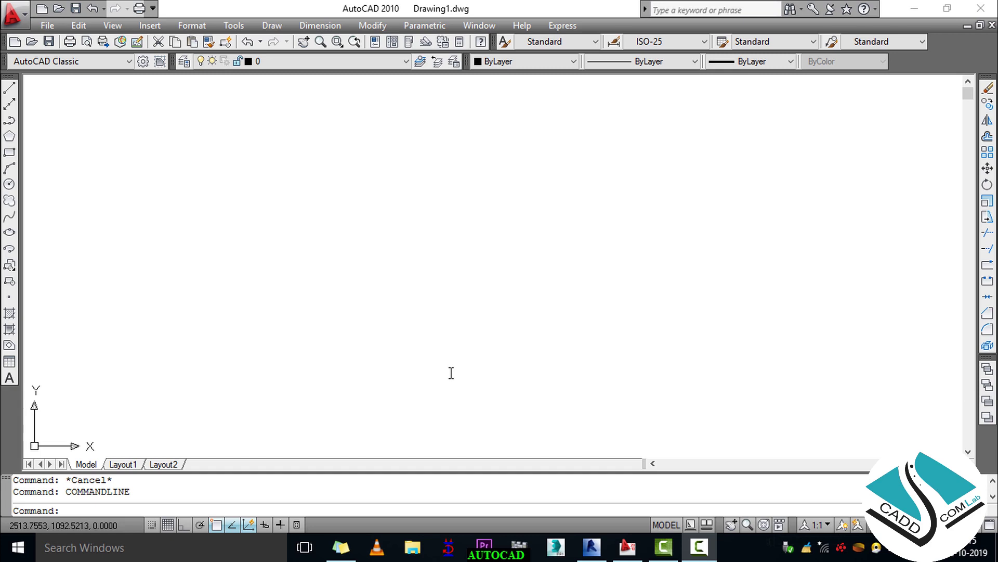
Configure the drawing units with Decimal as the length type and Centimeters as the insertion scale
{"action": "middle_click_drag", "start_coordinate": [471, 271], "coordinate": [471, 272]}
{"action": "type", "text": "UN"}
{"action": "key", "text": "Return"}
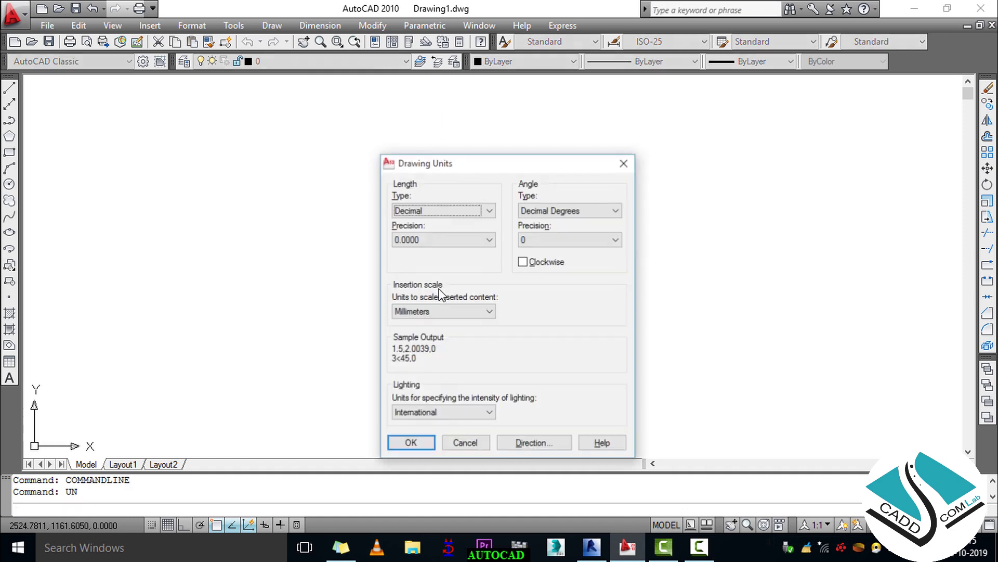
{"action": "left_click_drag", "start_coordinate": [523, 162], "coordinate": [470, 162]}
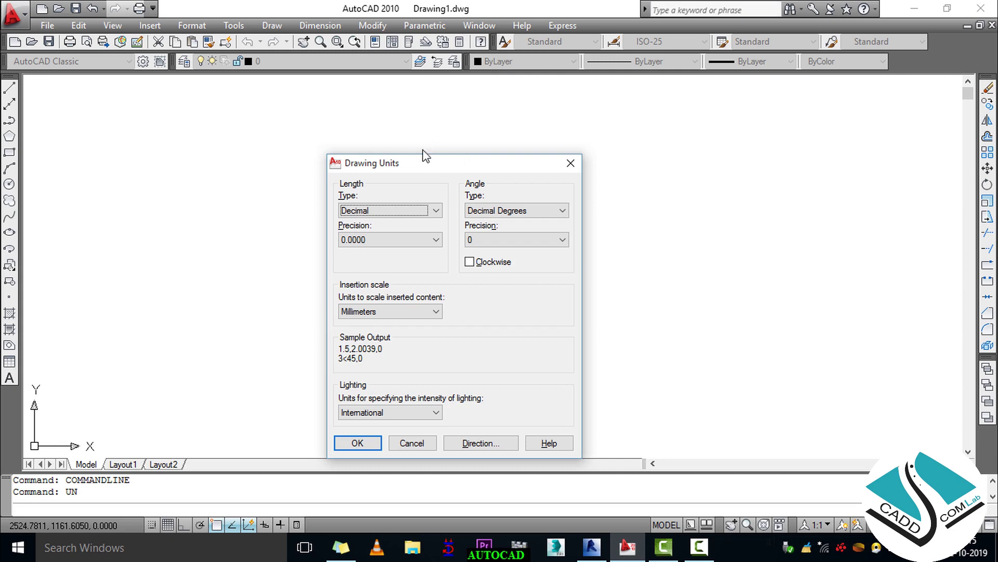
{"action": "left_click_drag", "start_coordinate": [411, 172], "coordinate": [442, 171]}
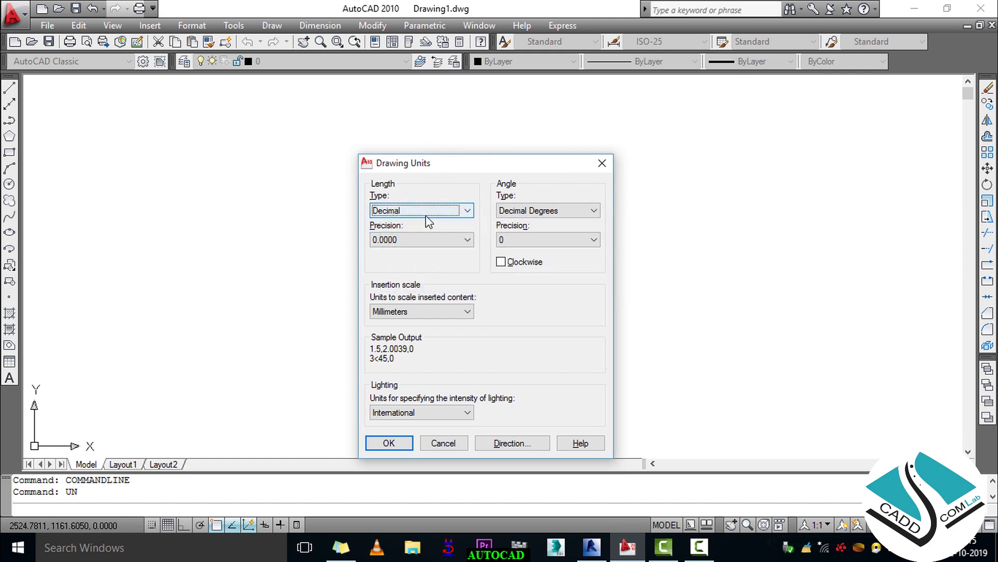
{"action": "left_click", "coordinate": [421, 212]}
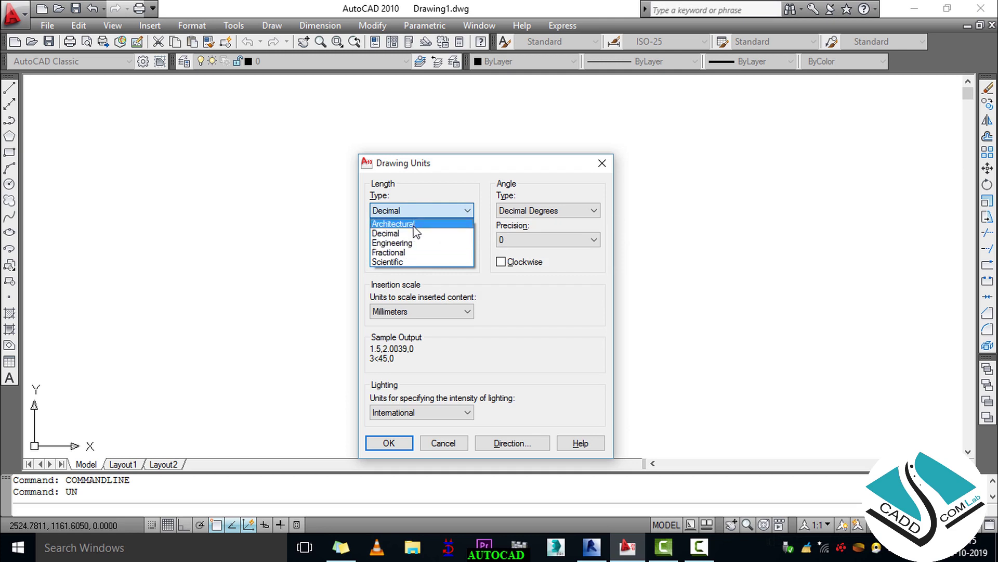
{"action": "left_click", "coordinate": [418, 224]}
{"action": "left_click", "coordinate": [419, 211]}
{"action": "left_click", "coordinate": [416, 231]}
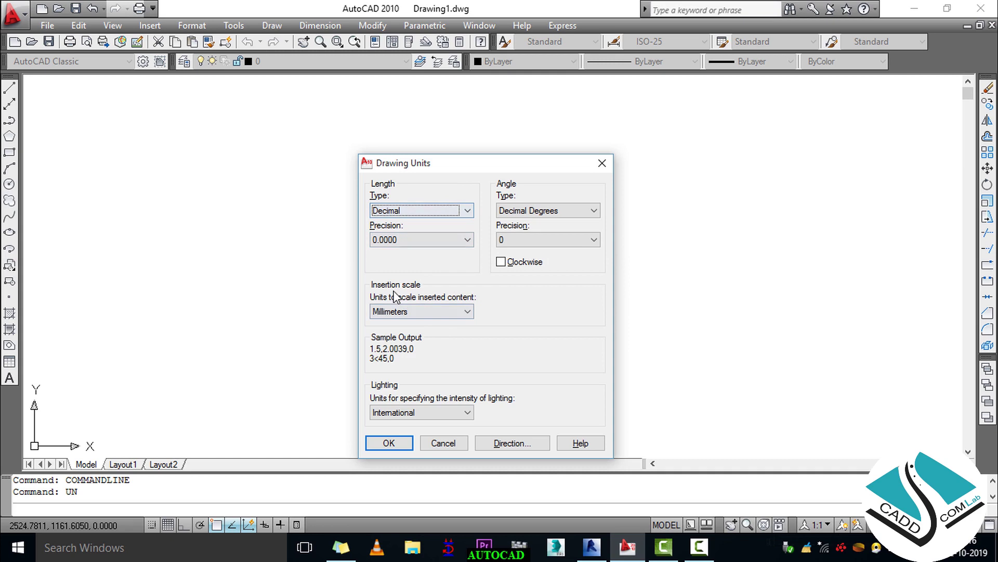
{"action": "left_click", "coordinate": [400, 312]}
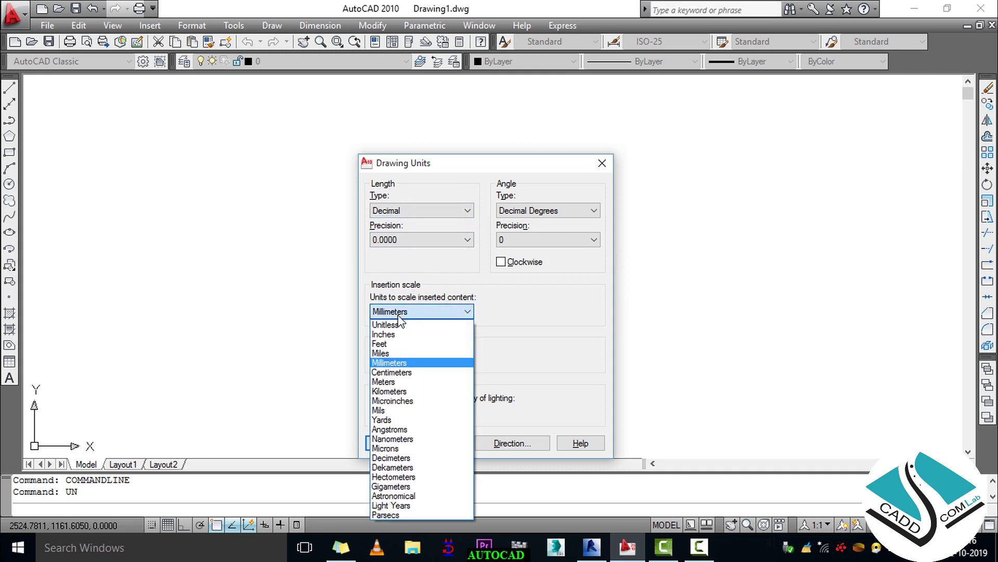
{"action": "left_click", "coordinate": [409, 373]}
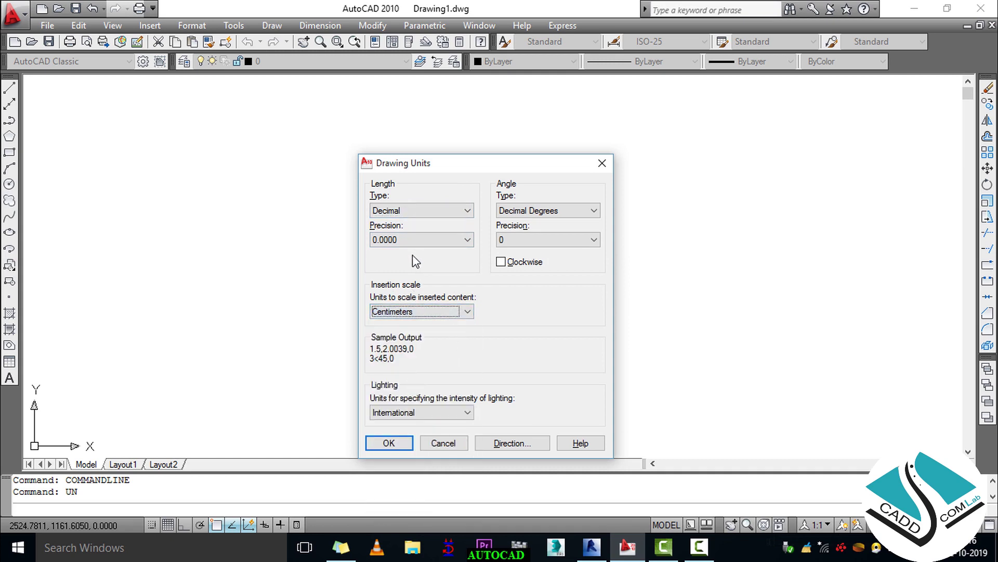
{"action": "left_click", "coordinate": [389, 442]}
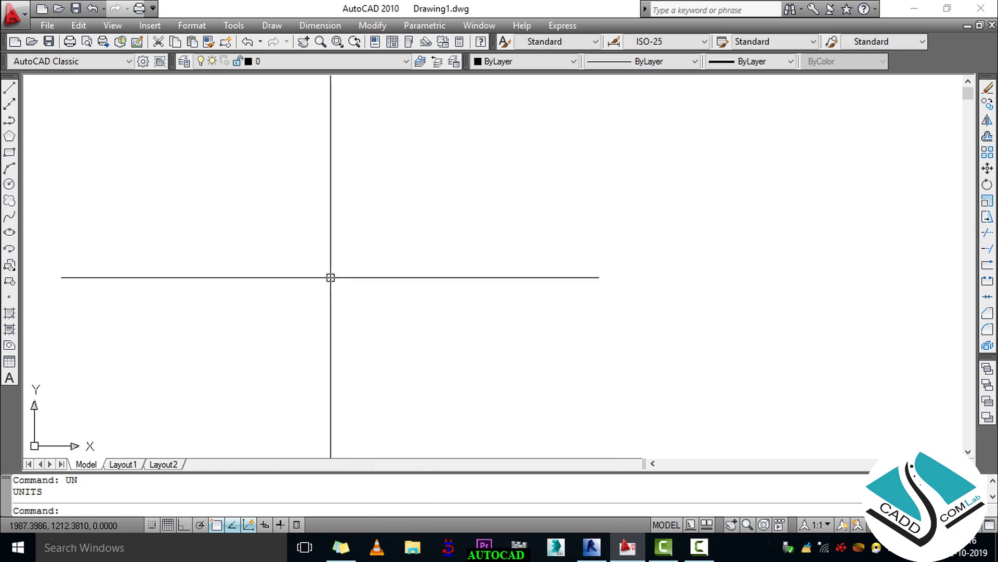
{"action": "middle_click_drag", "start_coordinate": [518, 283], "coordinate": [431, 312]}
{"action": "key", "text": "Escape"}
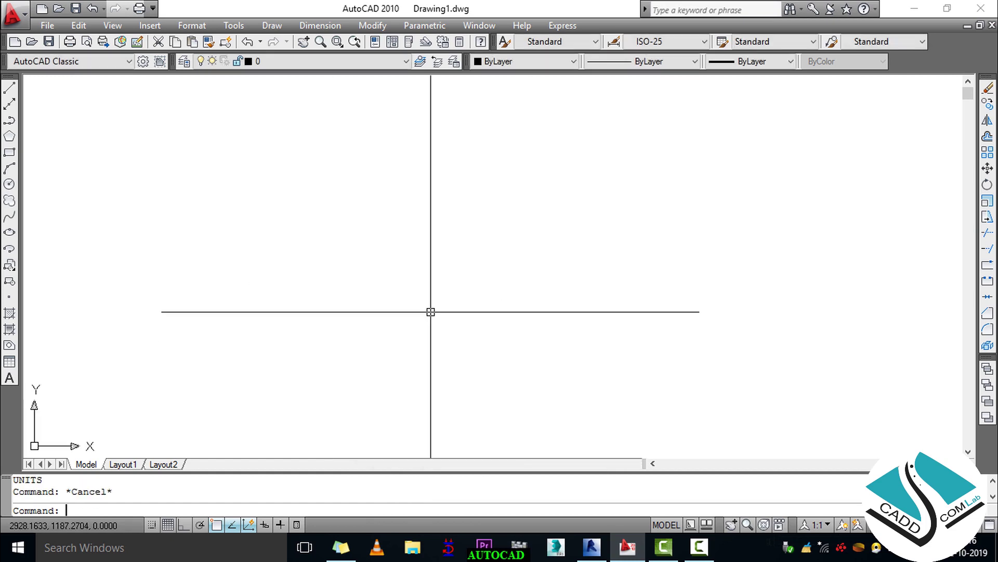
Start a line in the empty drawing with Ortho on and draw the profile's bottom edge 95 units to the right
{"action": "type", "text": "L"}
{"action": "key", "text": "Return"}
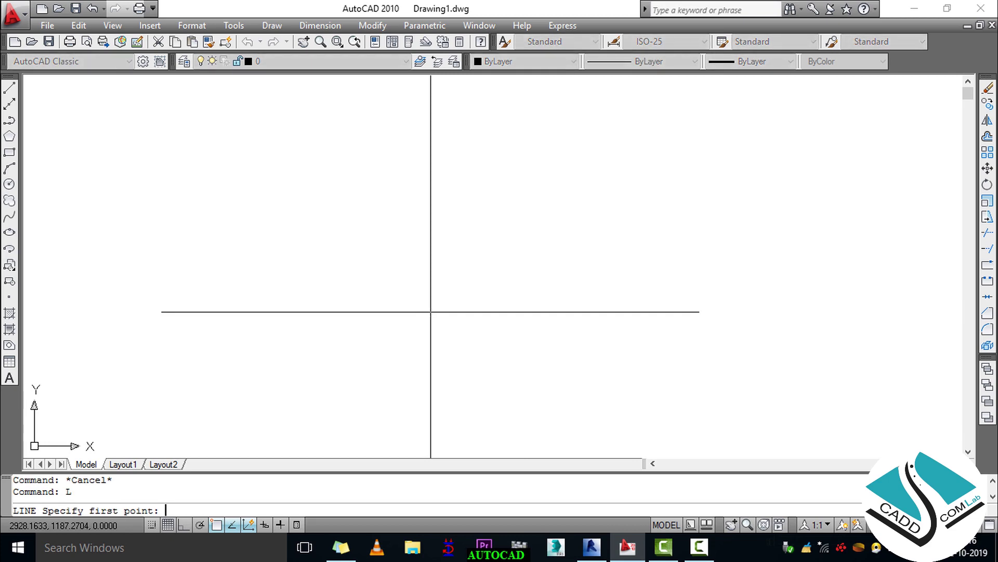
{"action": "left_click", "coordinate": [339, 370]}
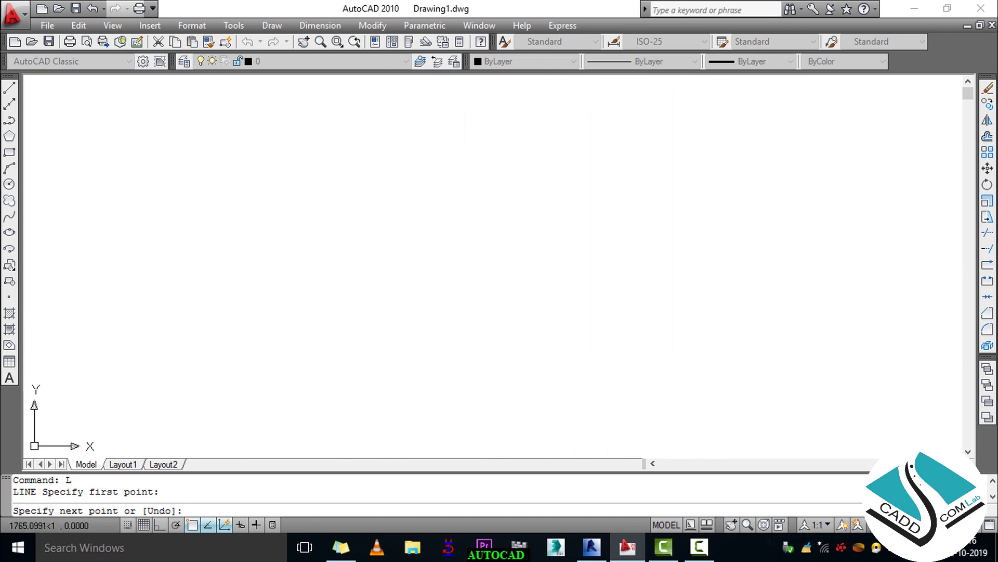
{"action": "key", "text": "F8"}
{"action": "key", "text": "F8"}
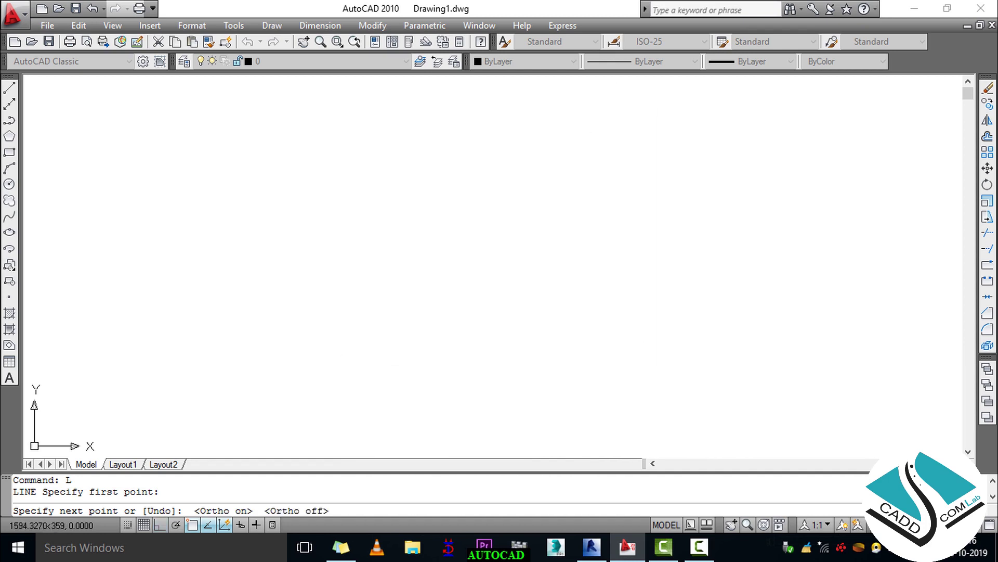
{"action": "key", "text": "F8"}
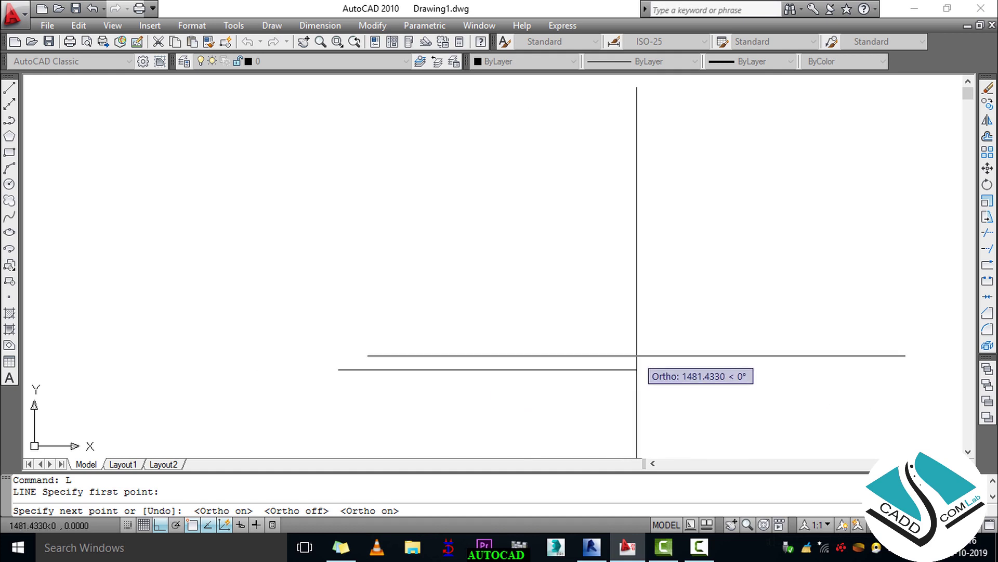
{"action": "type", "text": "9"}
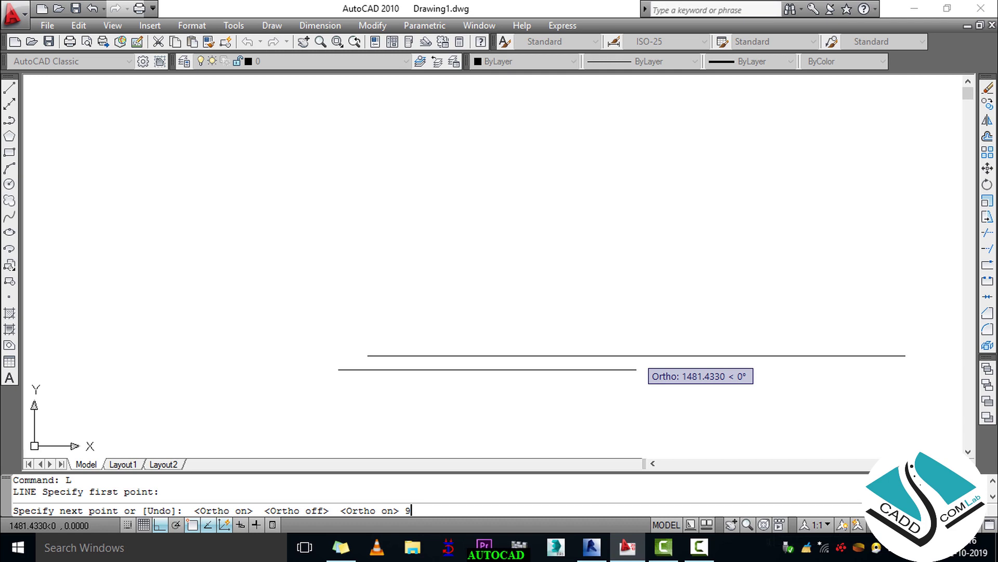
{"action": "type", "text": "5"}
{"action": "key", "text": "Return"}
Continue the outline 7.5 units up and 10 units left to form the right end of the bottom flange
{"action": "scroll", "coordinate": [388, 372], "scroll_direction": "up", "scroll_amount": 3}
{"action": "scroll", "coordinate": [382, 376], "scroll_direction": "up", "scroll_amount": 3}
{"action": "type", "text": "7"}
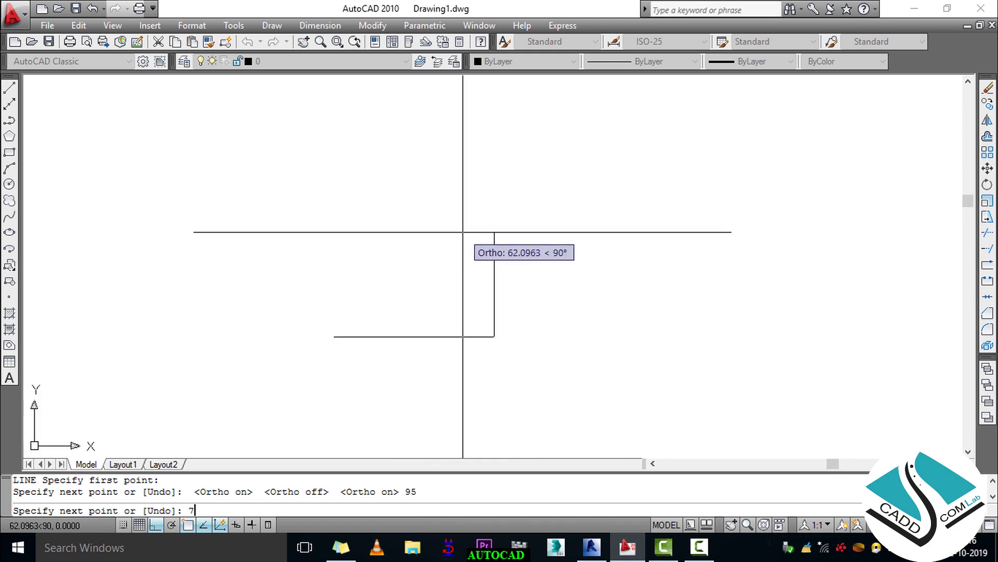
{"action": "type", "text": ".5"}
{"action": "key", "text": "Return"}
{"action": "type", "text": "1"}
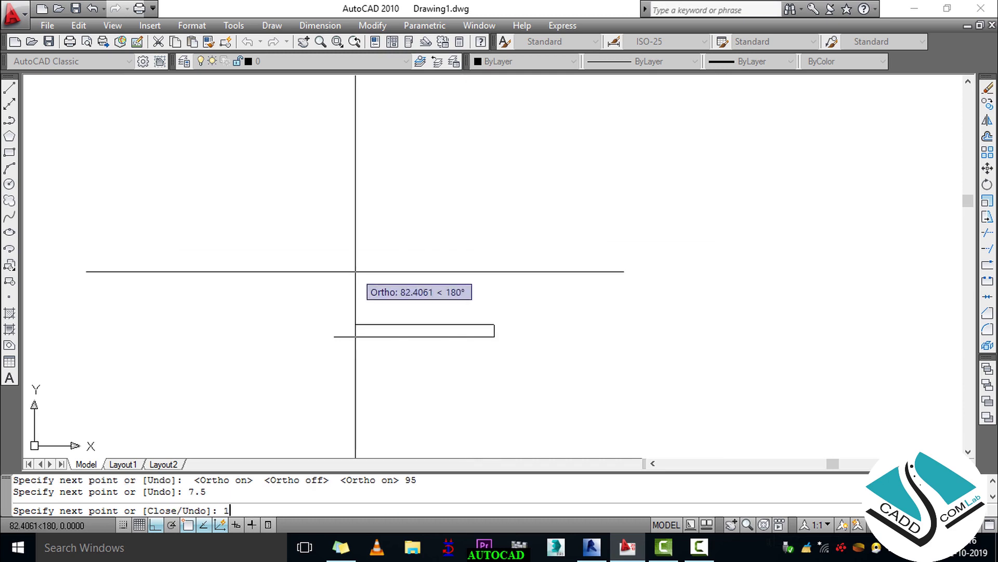
{"action": "type", "text": "0"}
{"action": "key", "text": "Return"}
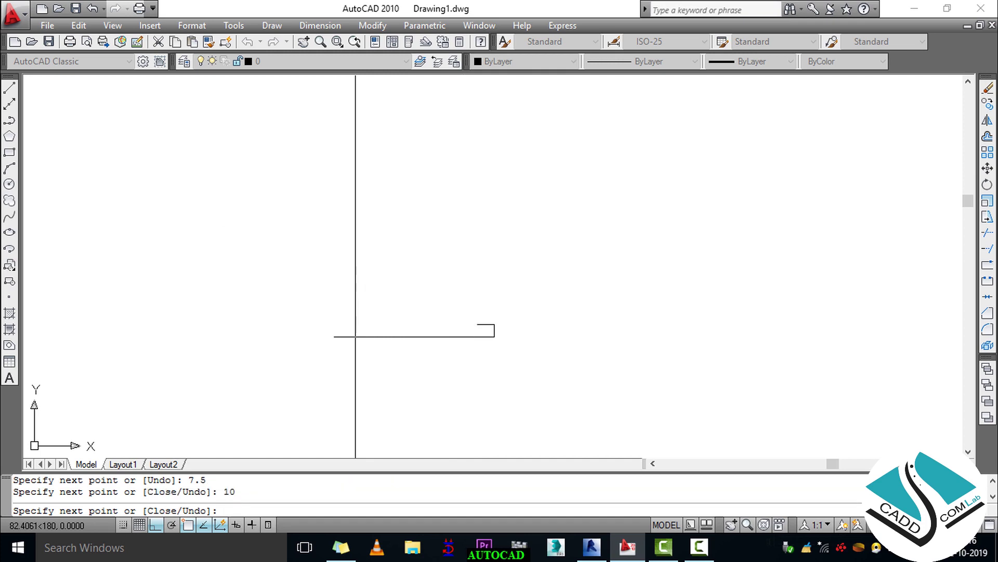
Draw the right side of the body 120 units straight up from the bottom flange
{"action": "type", "text": "120"}
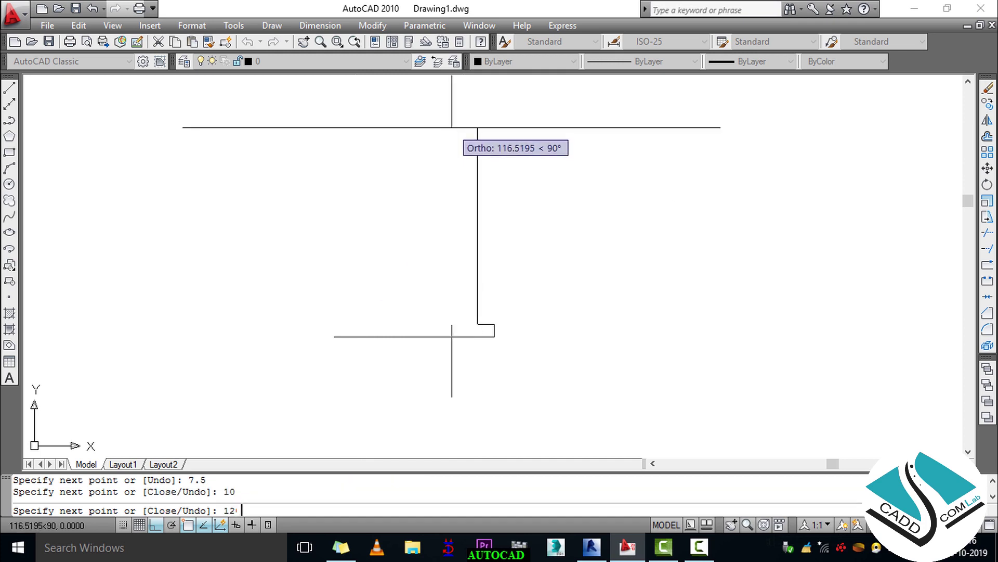
{"action": "key", "text": "Return"}
{"action": "middle_click_drag", "start_coordinate": [540, 183], "coordinate": [519, 244]}
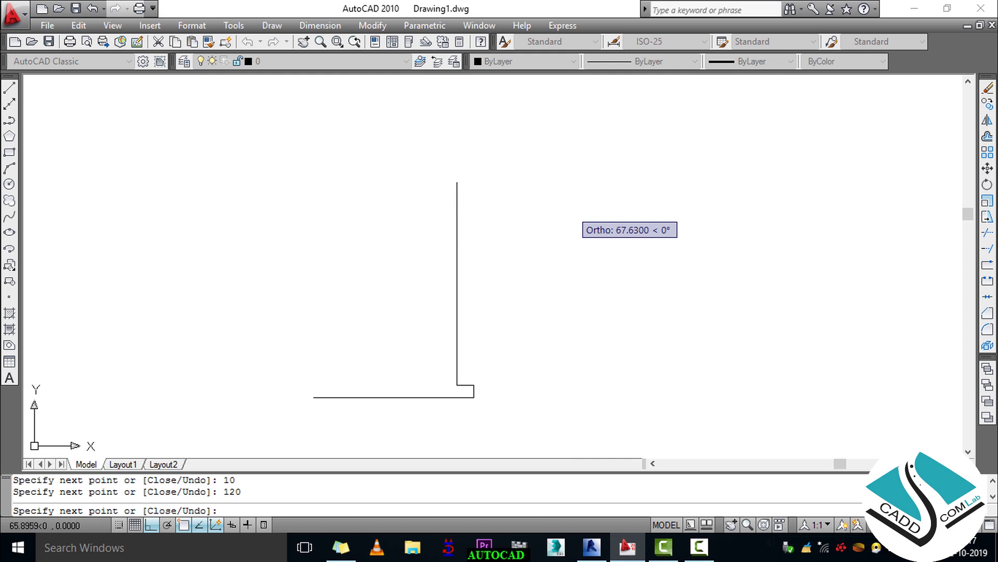
{"action": "type", "text": "10"}
{"action": "key", "text": "Return"}
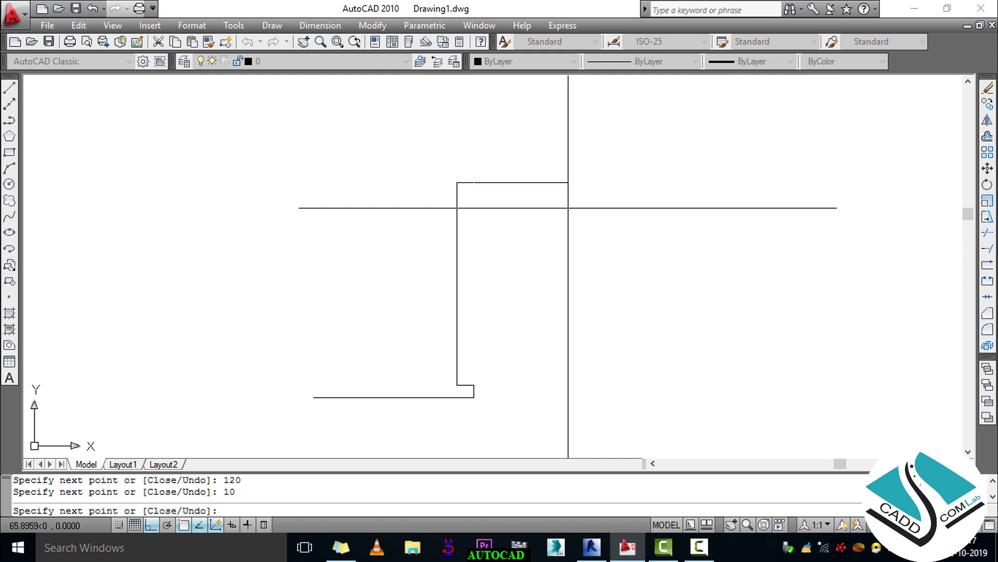
{"action": "type", "text": "7"}
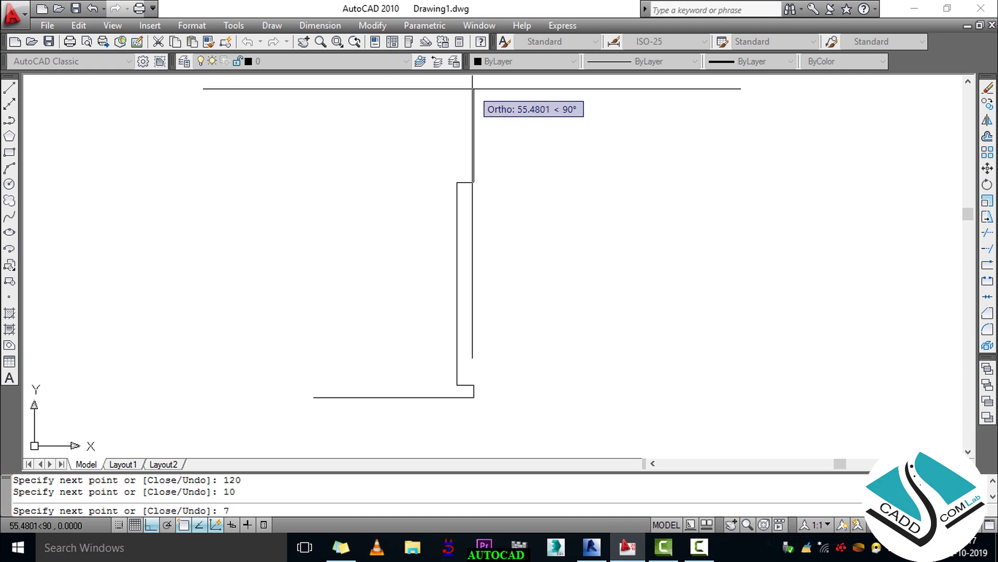
{"action": "key", "text": "ctrl+z"}
{"action": "key", "text": "ctrl+z"}
Outline the top flange from the right side's upper end: 10 units right, 7.5 up and 95 left
{"action": "type", "text": "1"}
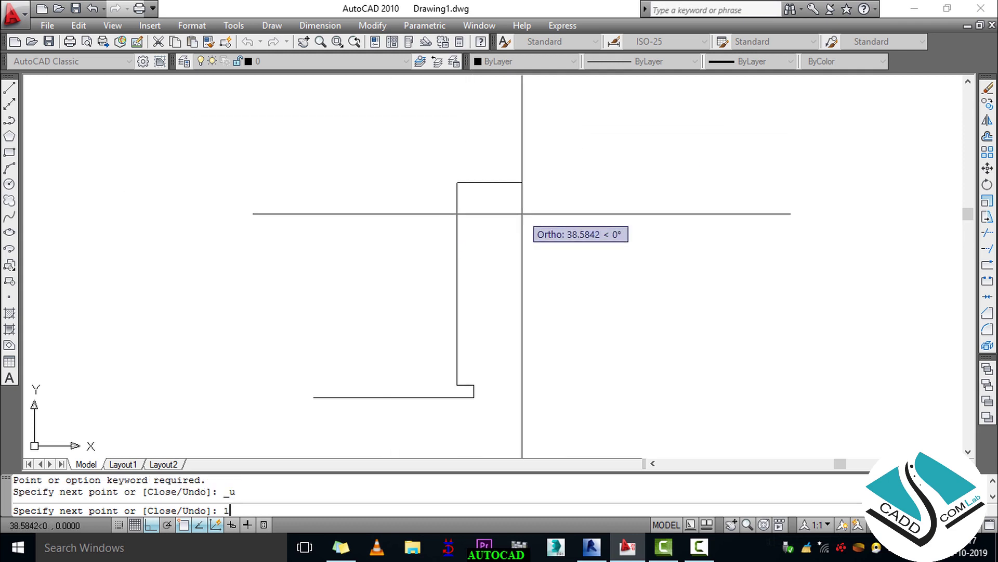
{"action": "type", "text": "0"}
{"action": "key", "text": "Return"}
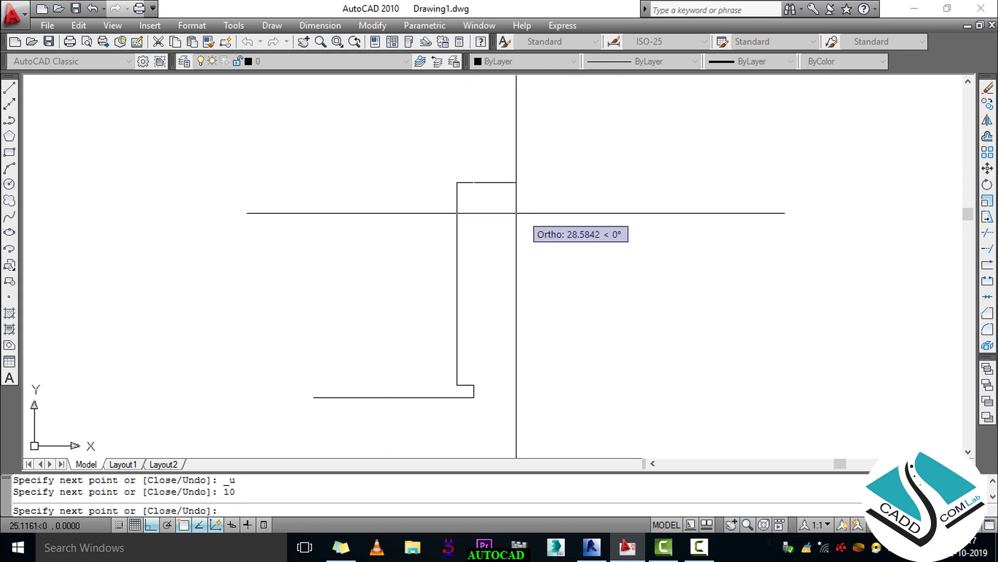
{"action": "type", "text": "7.5"}
{"action": "key", "text": "Return"}
{"action": "type", "text": "95"}
{"action": "key", "text": "Return"}
Draw the left end of the top flange 7.5 units downward
{"action": "middle_click_drag", "start_coordinate": [190, 188], "coordinate": [239, 233]}
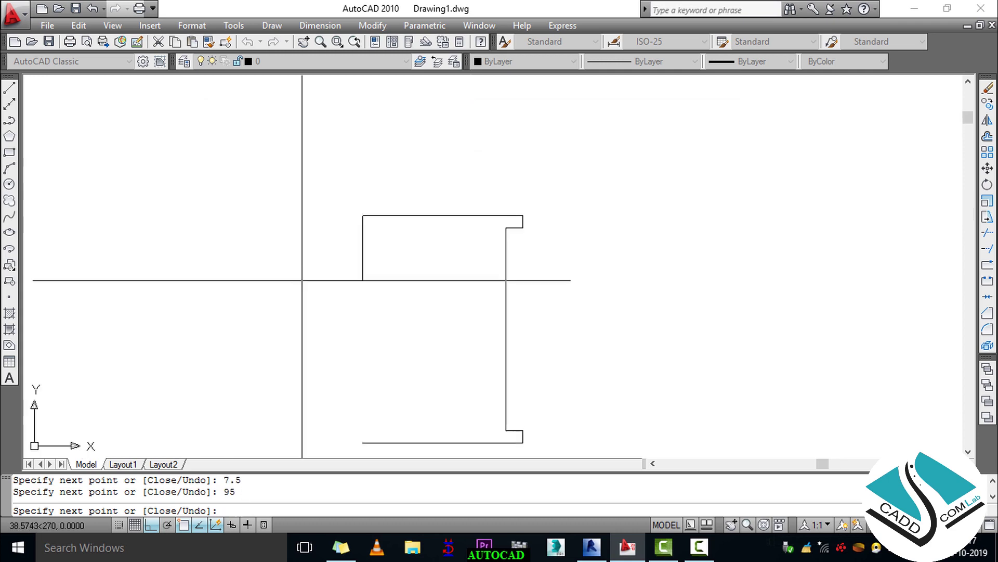
{"action": "type", "text": "1"}
{"action": "key", "text": "BackSpace"}
{"action": "type", "text": "7.5"}
{"action": "key", "text": "Return"}
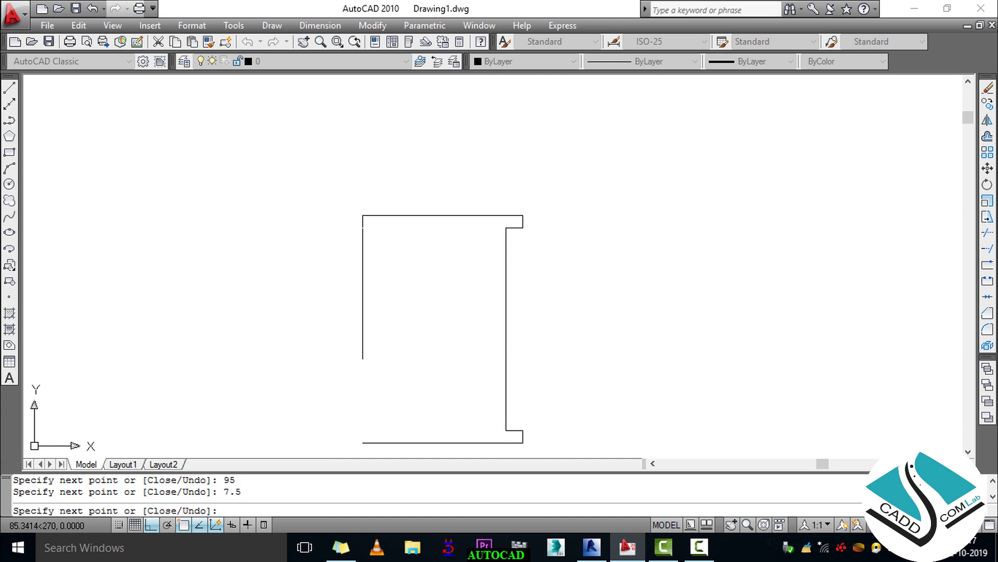
{"action": "type", "text": "95"}
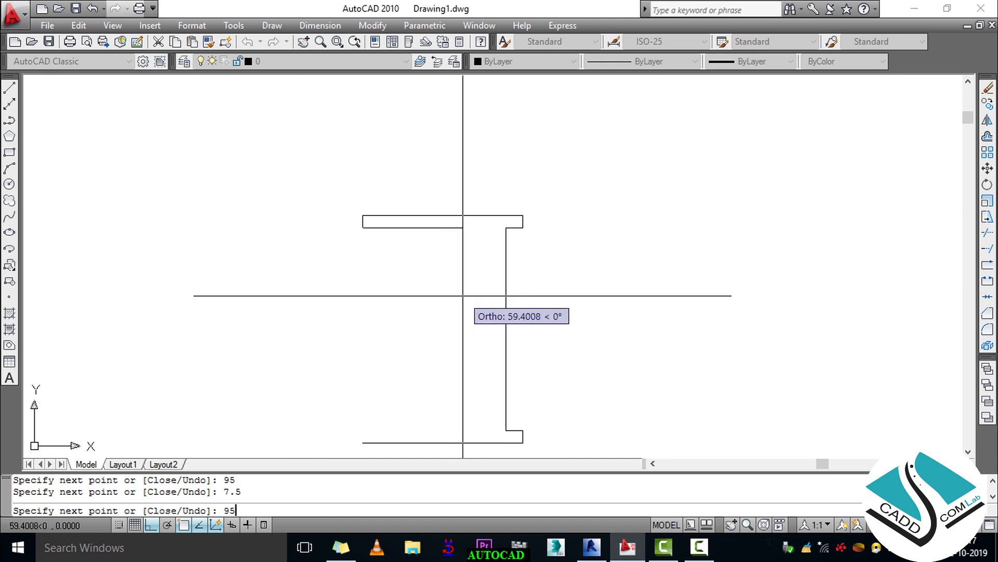
{"action": "key", "text": "Return"}
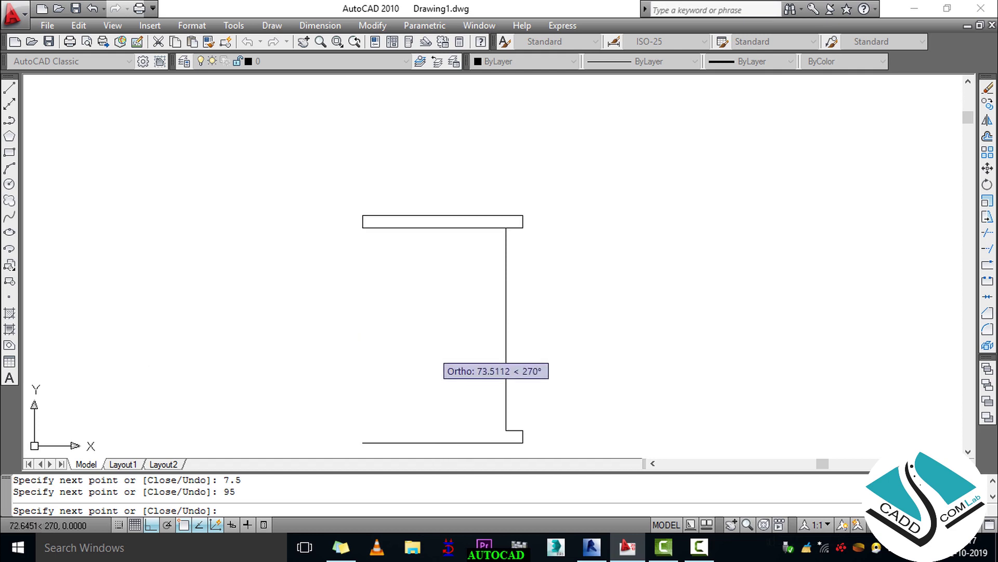
{"action": "key", "text": "ctrl+z"}
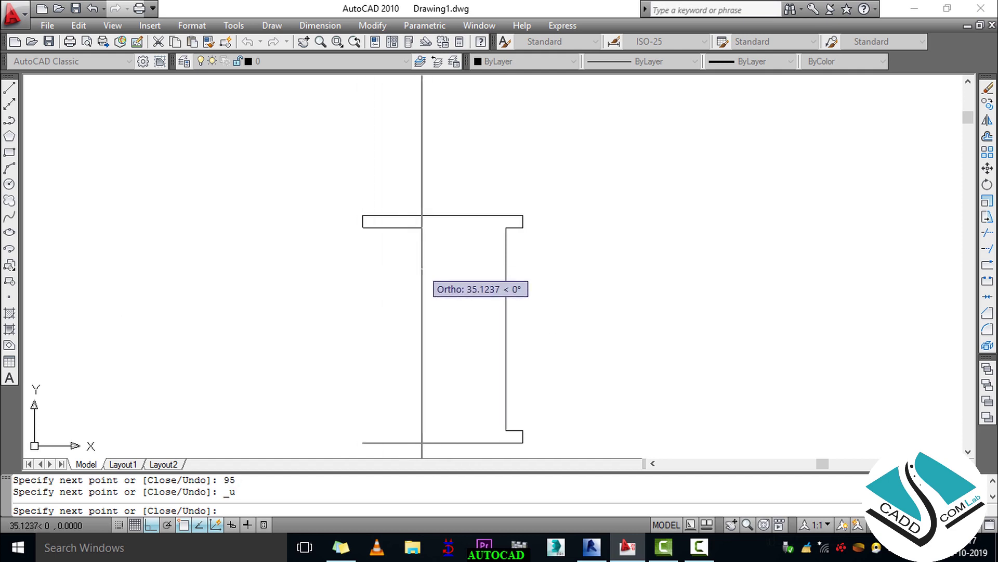
Continue the outline 10 units right under the top flange and 120 units down for the body's left side
{"action": "type", "text": "1"}
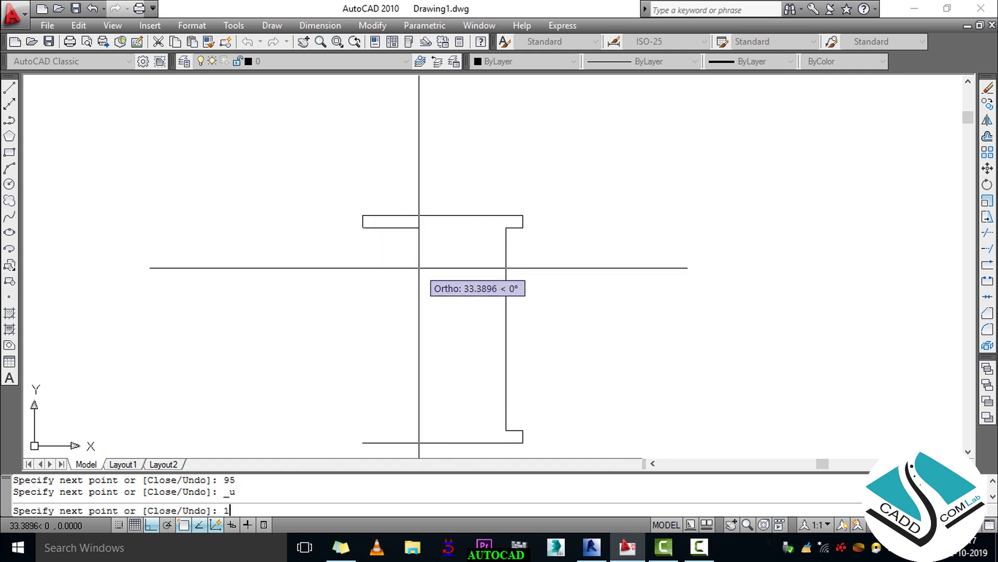
{"action": "type", "text": "0"}
{"action": "key", "text": "Return"}
{"action": "type", "text": "120"}
{"action": "key", "text": "Return"}
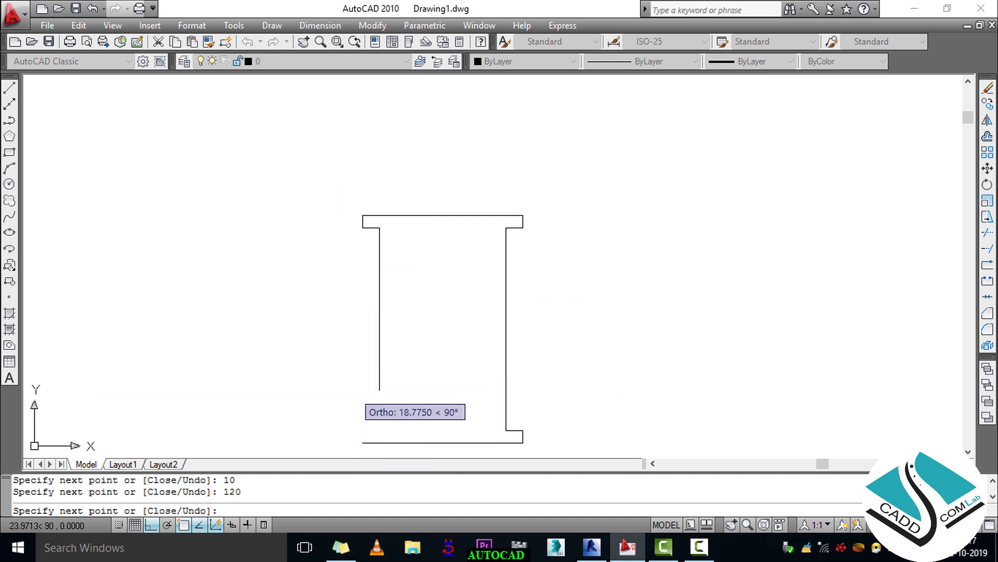
Close the outline with segments 10 units left and 7.5 units down, and end the line
{"action": "middle_click_drag", "start_coordinate": [354, 390], "coordinate": [355, 351]}
{"action": "type", "text": "10"}
{"action": "key", "text": "Return"}
{"action": "type", "text": "7.5"}
{"action": "key", "text": "Return"}
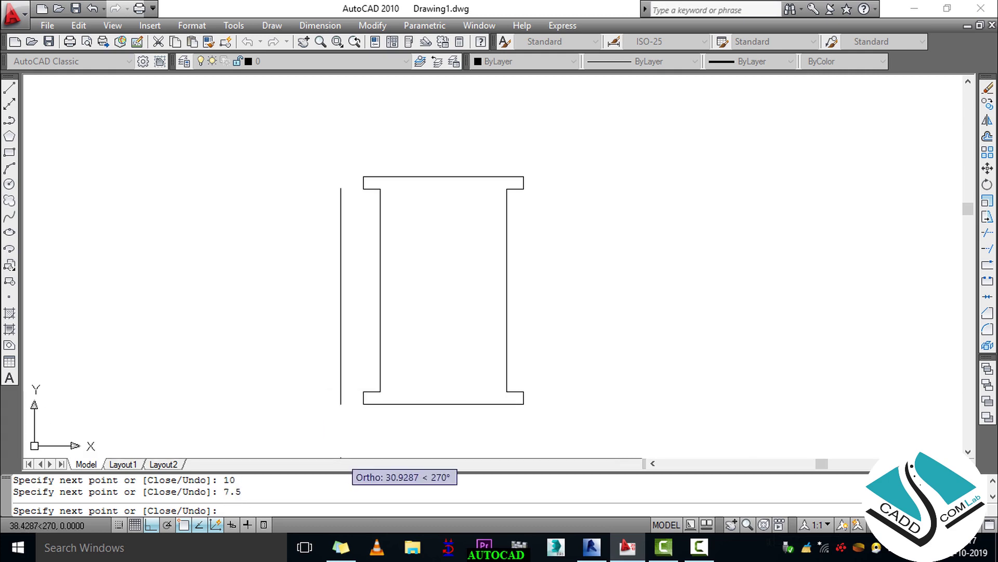
{"action": "key", "text": "Escape"}
{"action": "scroll", "coordinate": [495, 298], "scroll_direction": "up", "scroll_amount": 2}
{"action": "middle_click_drag", "start_coordinate": [495, 297], "coordinate": [485, 303]}
{"action": "scroll", "coordinate": [473, 310], "scroll_direction": "down", "scroll_amount": 2}
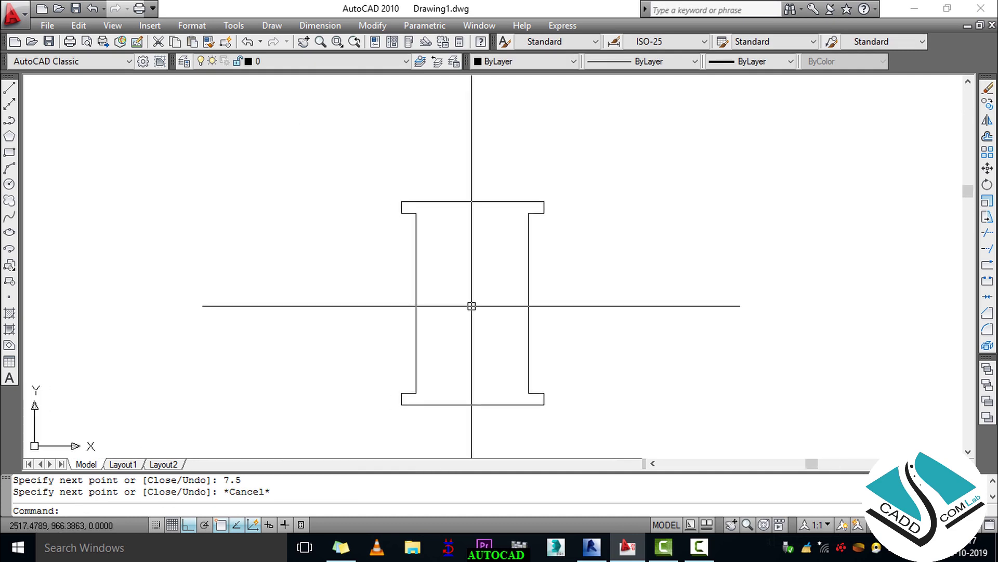
Offset the body's left vertical line inward by 6 units
{"action": "type", "text": "O"}
{"action": "key", "text": "Return"}
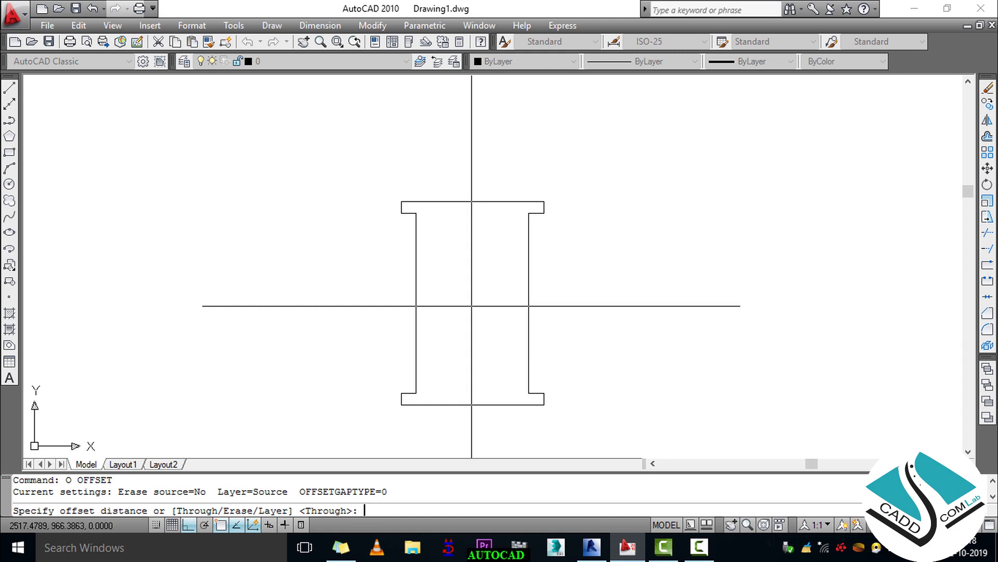
{"action": "type", "text": "6"}
{"action": "key", "text": "Return"}
{"action": "scroll", "coordinate": [429, 278], "scroll_direction": "up", "scroll_amount": 4}
{"action": "scroll", "coordinate": [431, 267], "scroll_direction": "down", "scroll_amount": 2}
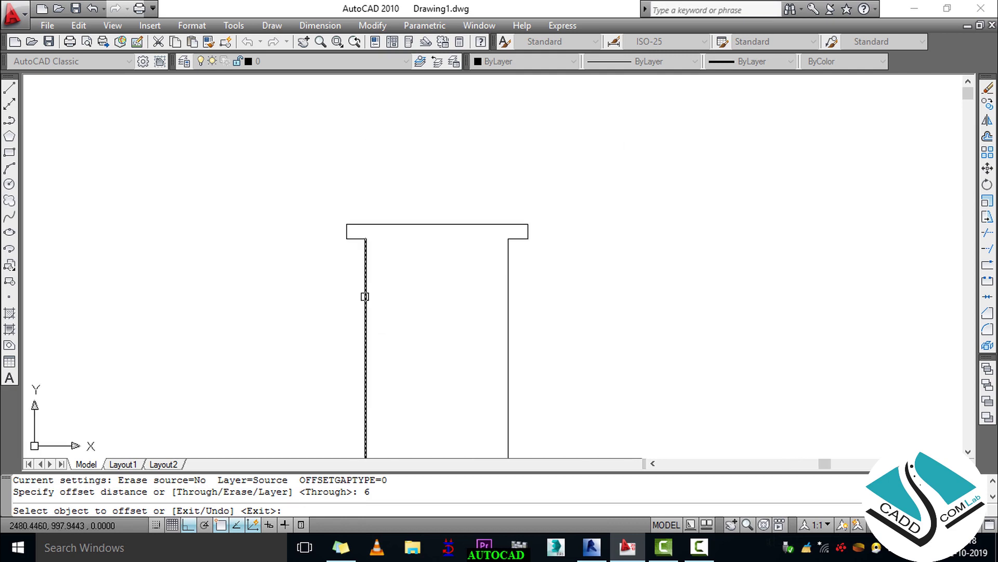
{"action": "left_click", "coordinate": [365, 299]}
{"action": "left_click", "coordinate": [408, 291]}
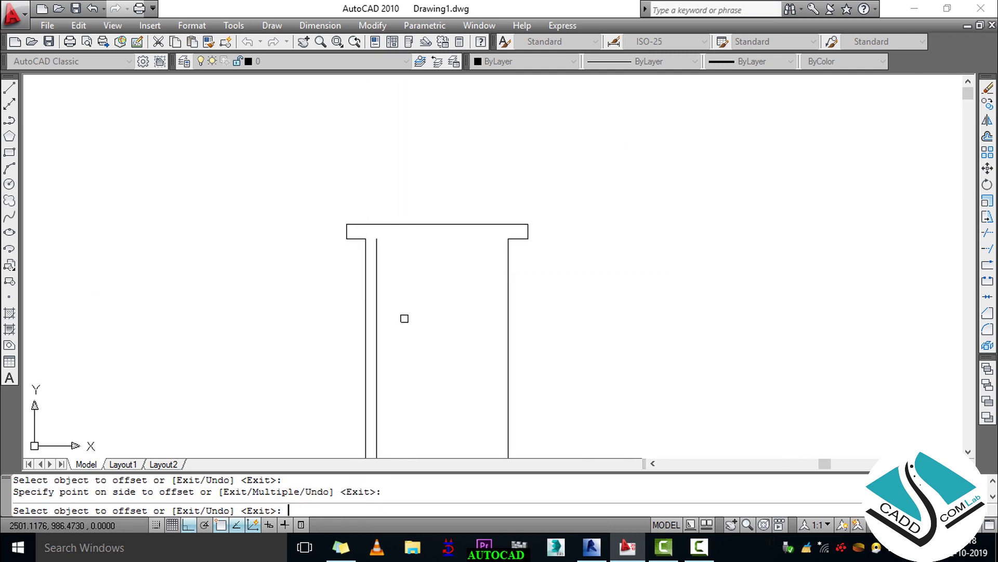
Offset the first inner vertical line 7.5 units further inward
{"action": "key", "text": "Escape"}
{"action": "type", "text": "O"}
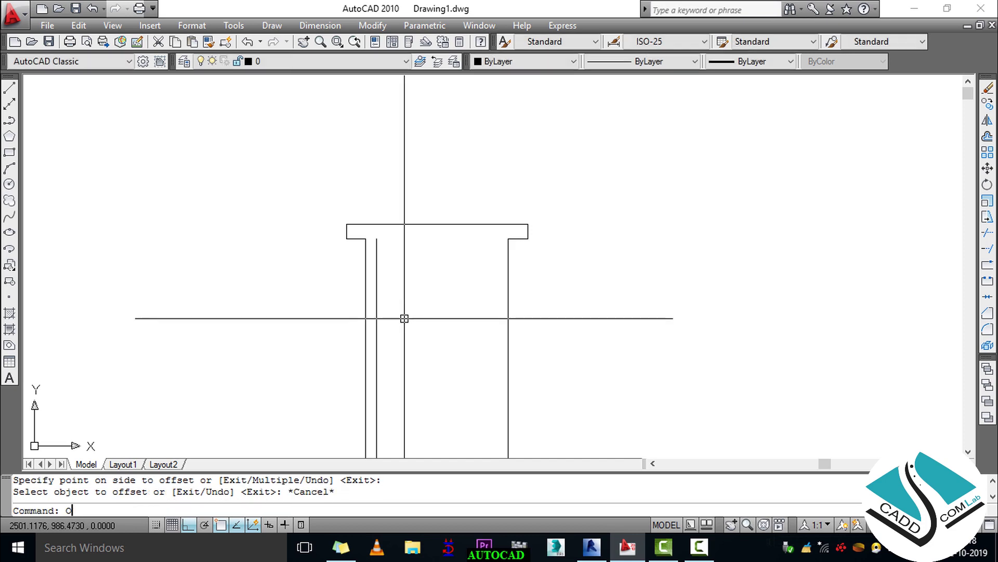
{"action": "key", "text": "Return"}
{"action": "type", "text": "7.5"}
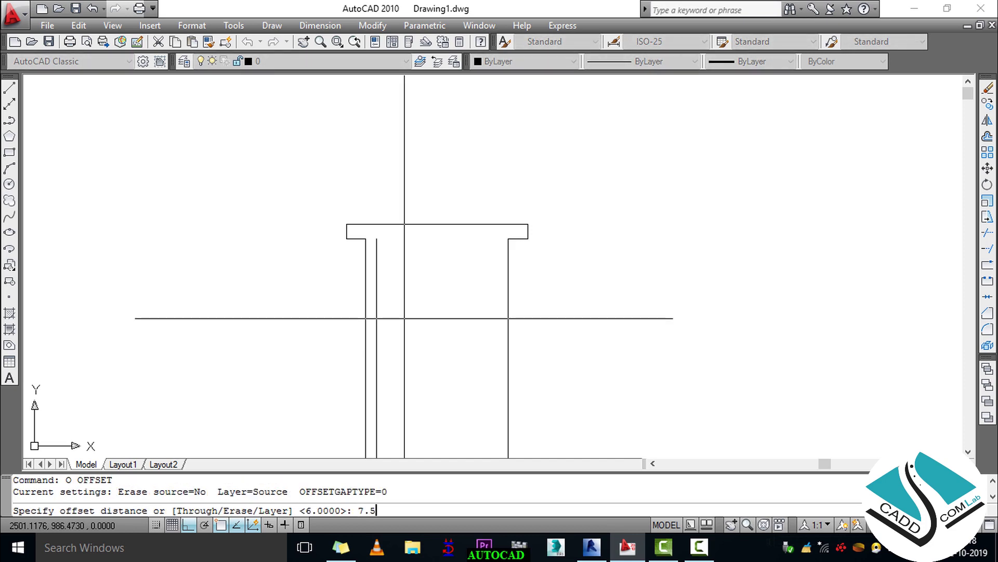
{"action": "key", "text": "Return"}
{"action": "scroll", "coordinate": [406, 319], "scroll_direction": "up", "scroll_amount": 2}
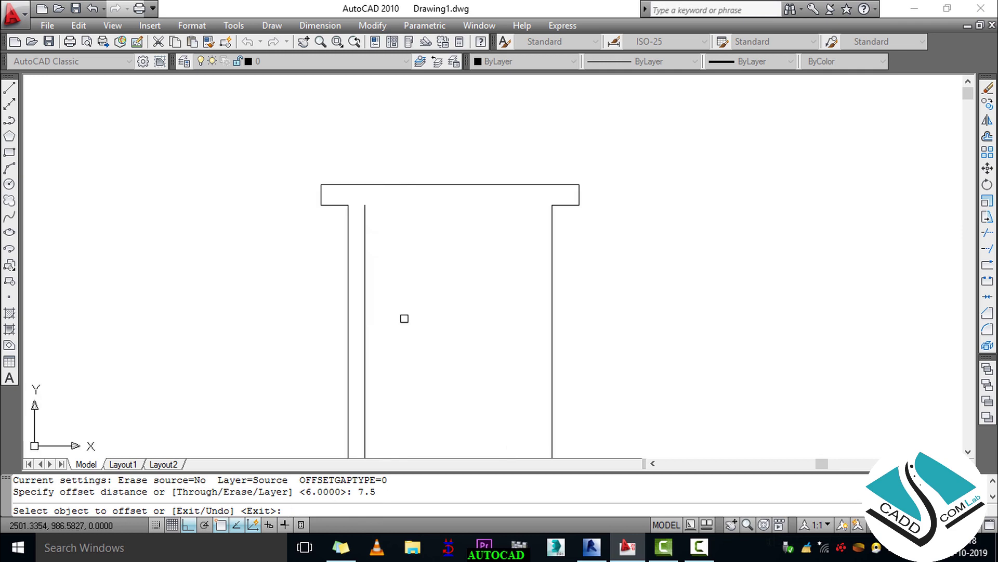
{"action": "left_click", "coordinate": [366, 326]}
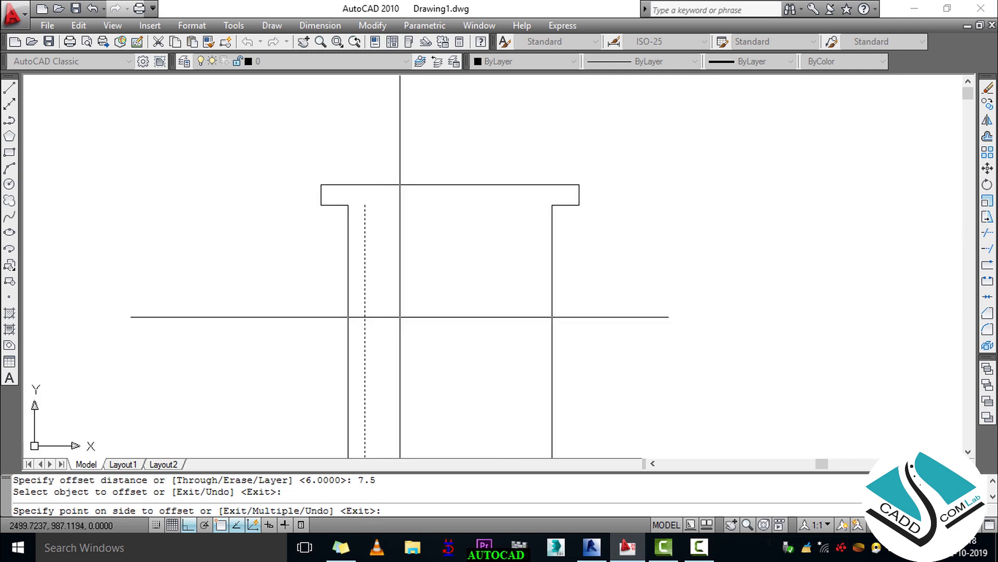
{"action": "left_click", "coordinate": [416, 344]}
{"action": "key", "text": "Escape"}
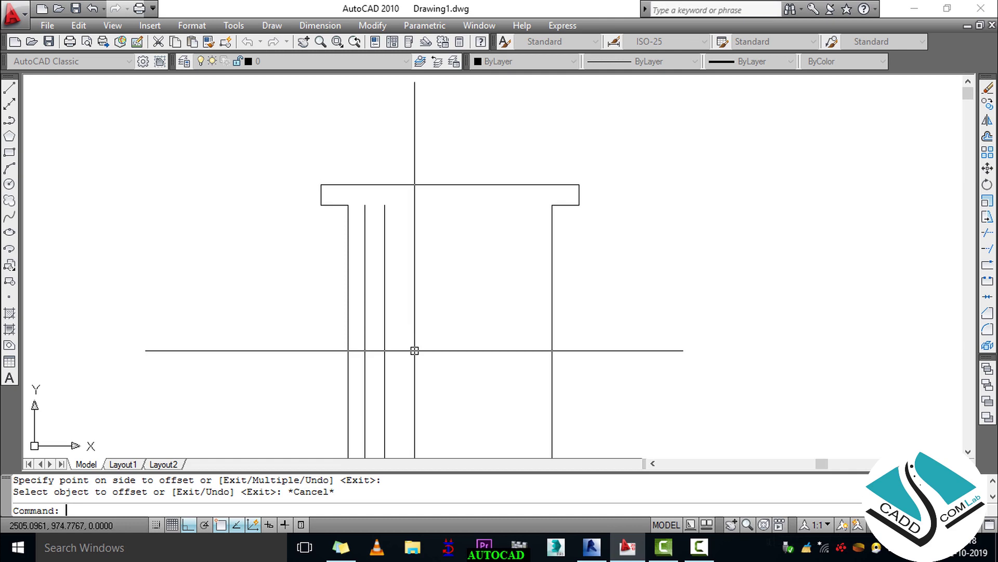
{"action": "key", "text": "Escape"}
{"action": "key", "text": "Escape"}
Offset the second inner vertical line 16.5 units toward the body's right side
{"action": "type", "text": "O"}
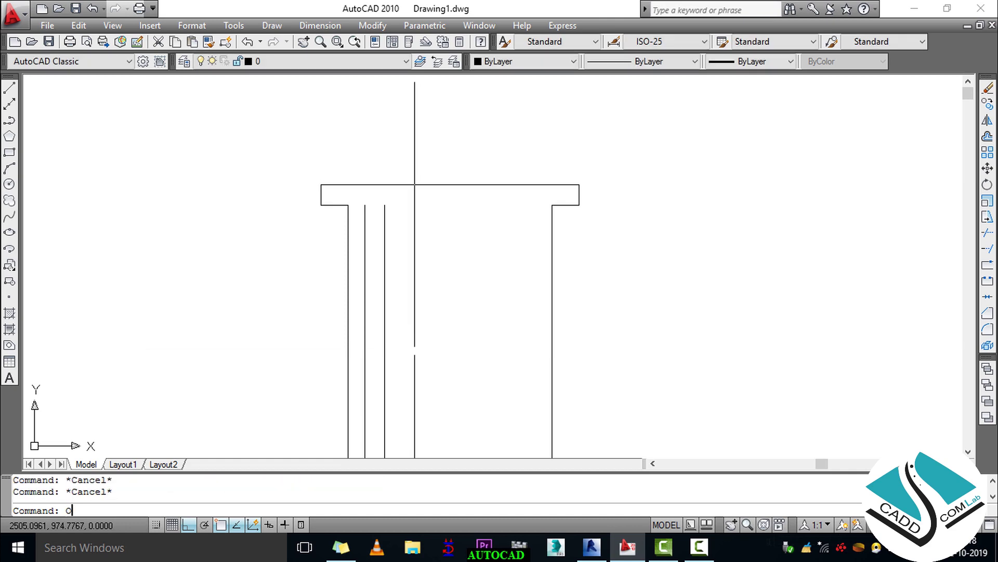
{"action": "key", "text": "Return"}
{"action": "type", "text": "16.5"}
{"action": "key", "text": "Return"}
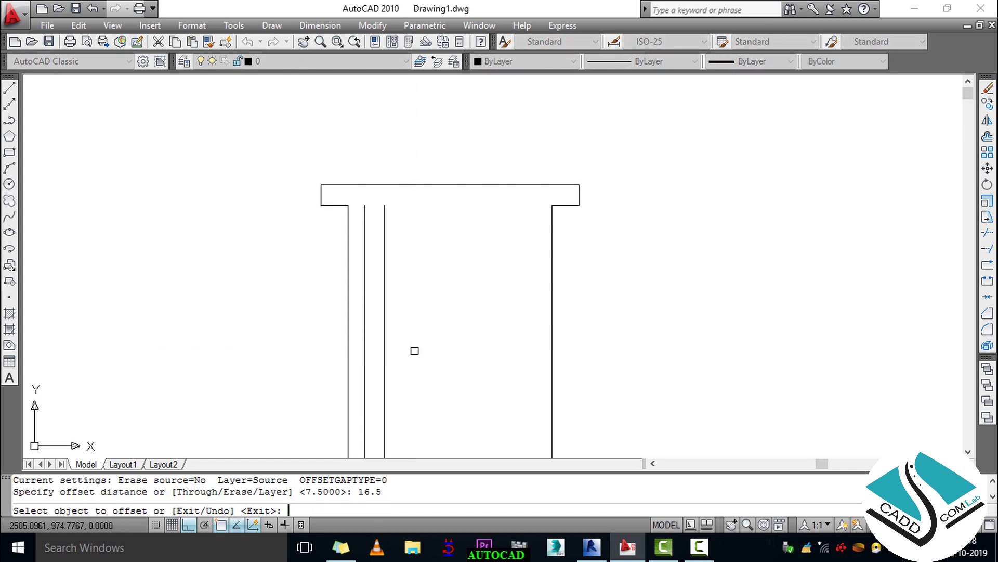
{"action": "left_click", "coordinate": [382, 292]}
{"action": "left_click", "coordinate": [422, 303]}
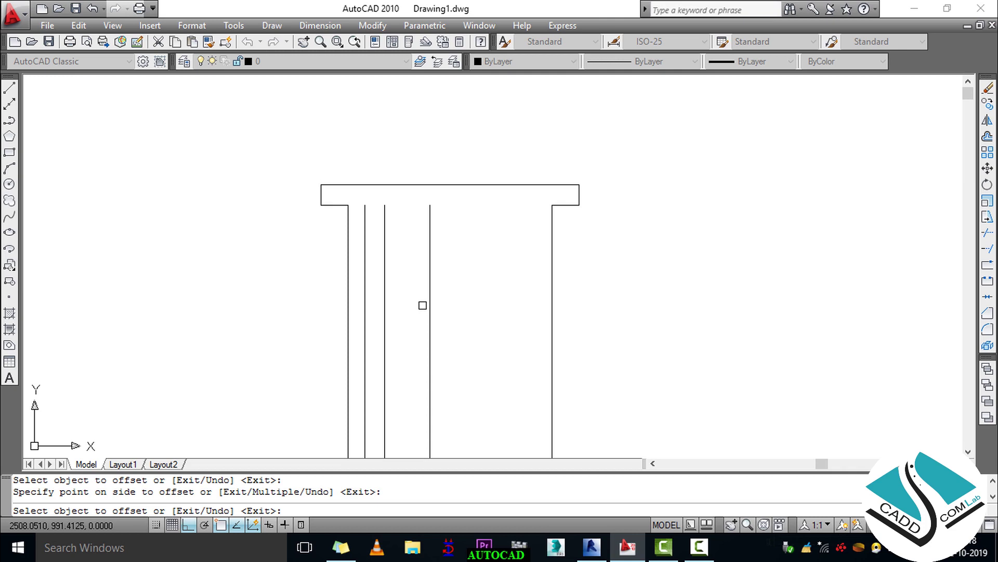
{"action": "key", "text": "Escape"}
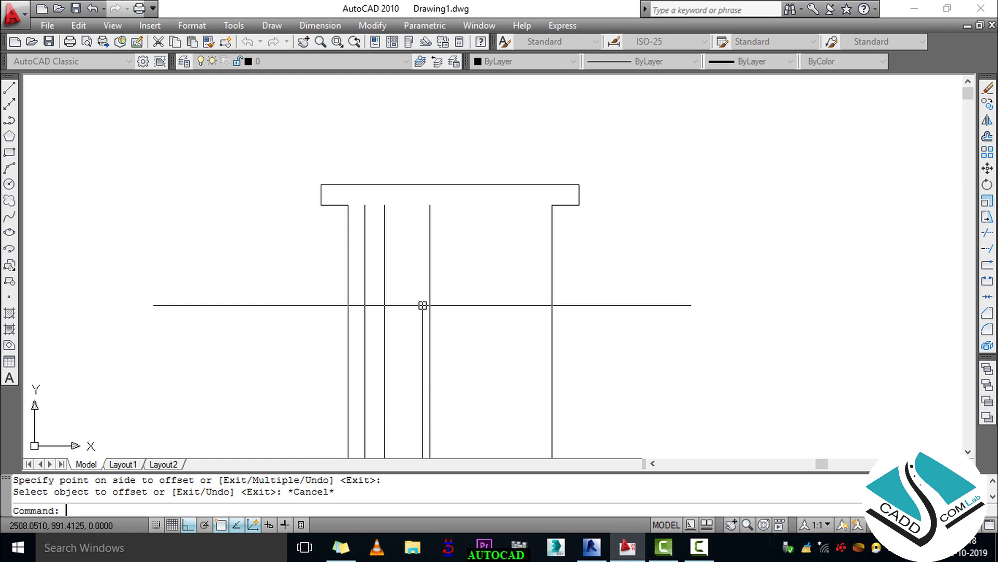
{"action": "key", "text": "Escape"}
{"action": "key", "text": "Escape"}
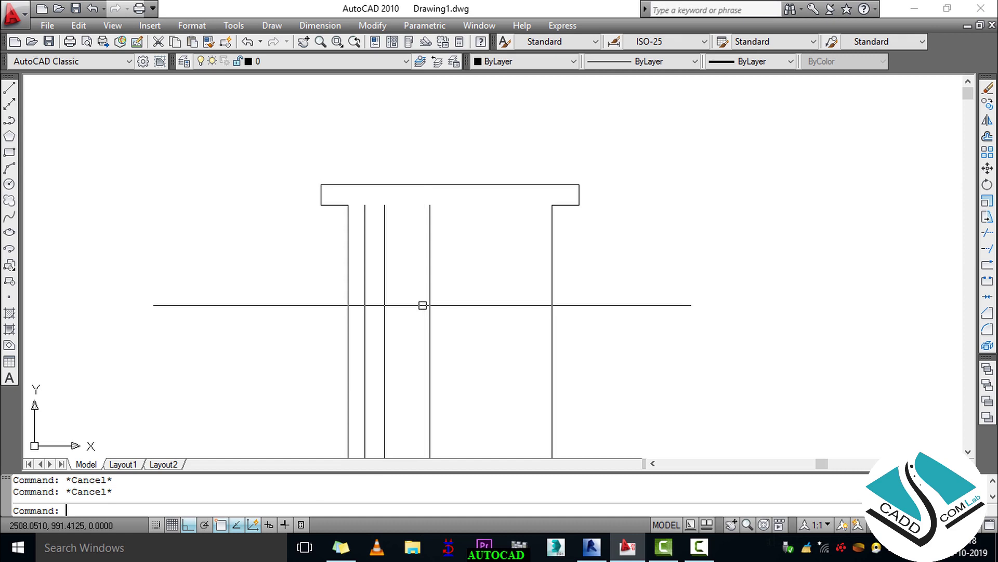
Offset the third inner vertical line 7.5 units toward the body's right side
{"action": "type", "text": "o"}
{"action": "key", "text": "Return"}
{"action": "type", "text": "7"}
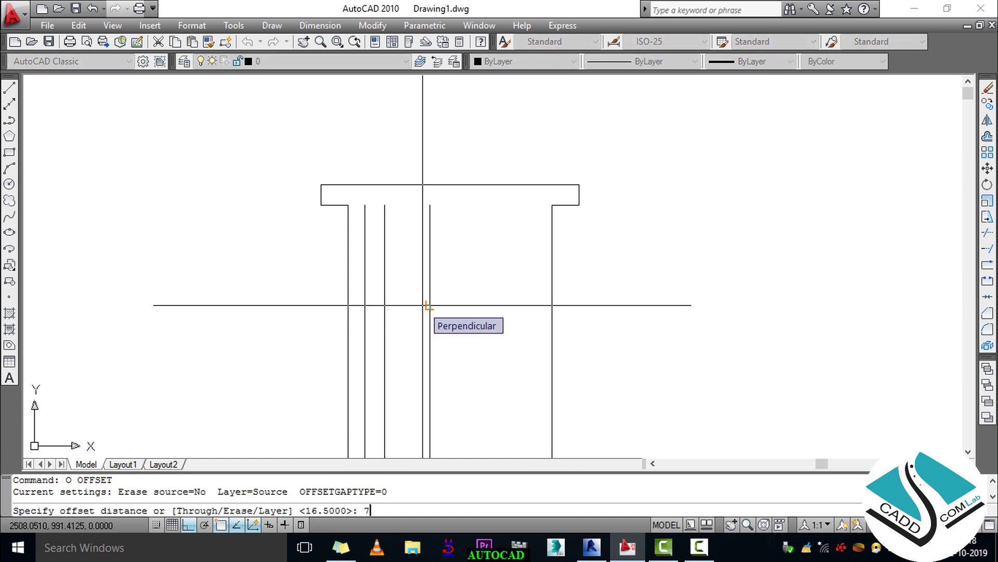
{"action": "type", "text": ".5"}
{"action": "key", "text": "Return"}
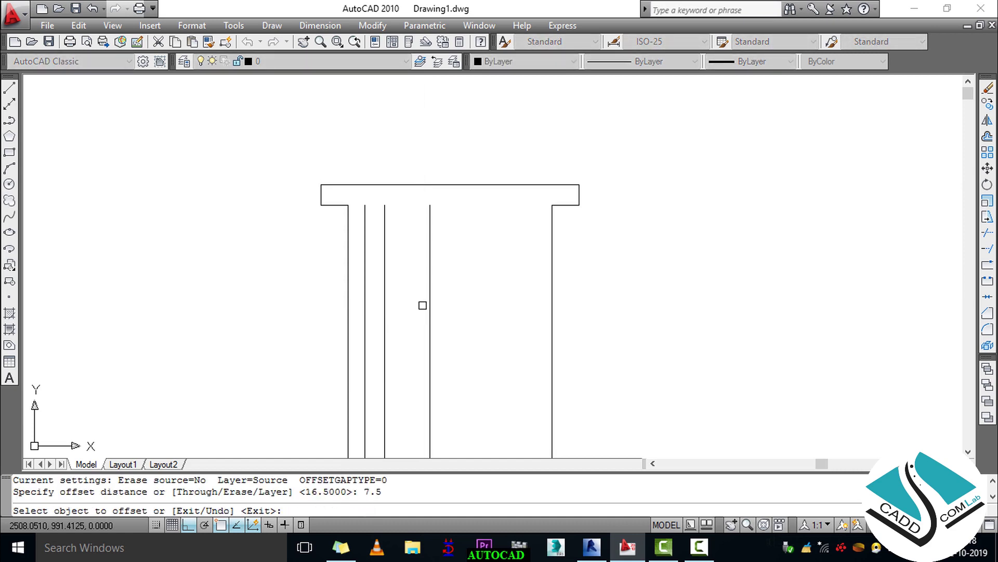
{"action": "left_click", "coordinate": [427, 283]}
{"action": "left_click", "coordinate": [454, 323]}
{"action": "key", "text": "Escape"}
{"action": "key", "text": "Escape"}
{"action": "key", "text": "Escape"}
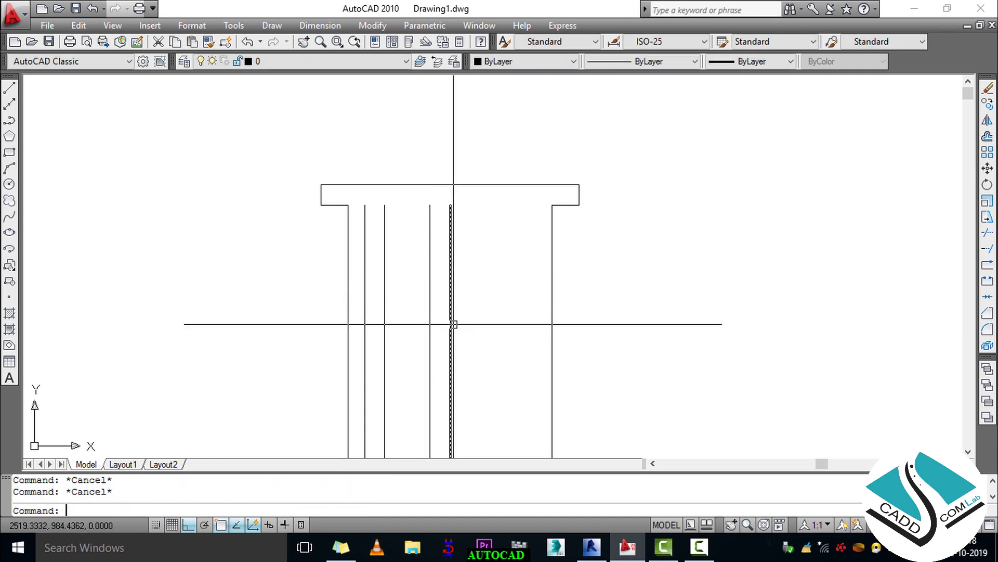
Extend the top flange's left underside line across the inner verticals to the body's right side
{"action": "scroll", "coordinate": [432, 177], "scroll_direction": "up", "scroll_amount": 3}
{"action": "middle_click_drag", "start_coordinate": [432, 230], "coordinate": [429, 243]}
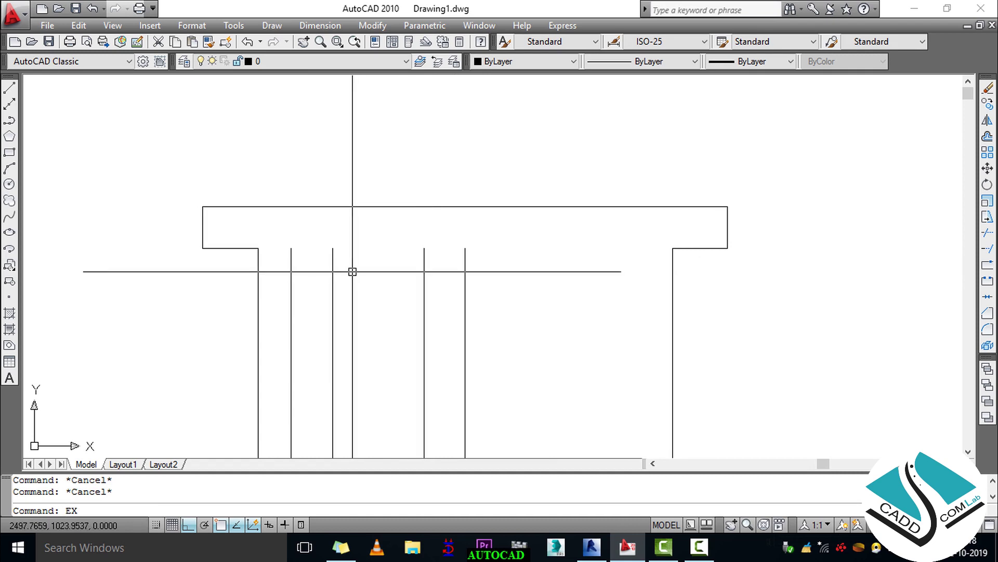
{"action": "key", "text": "Return"}
{"action": "key", "text": "Return"}
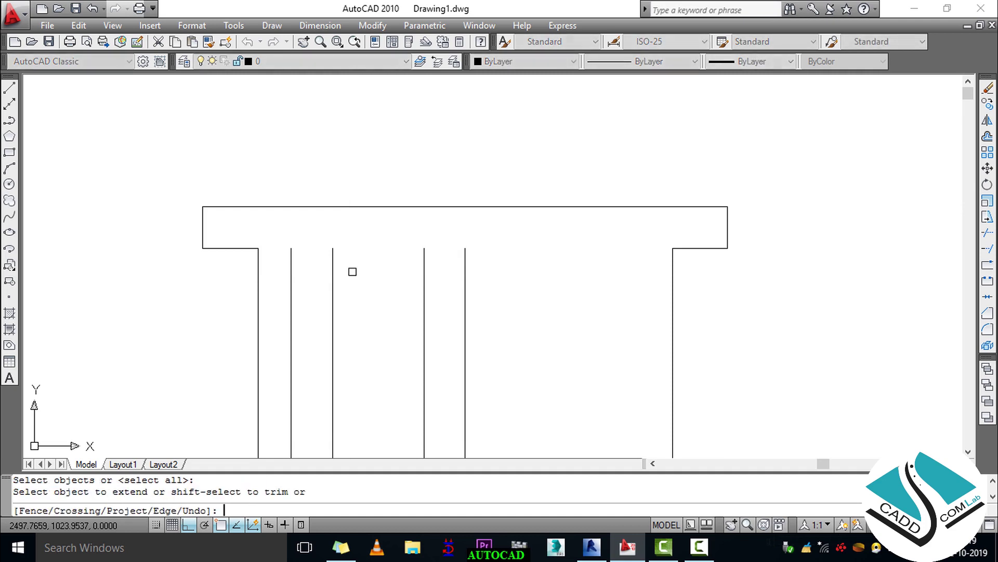
{"action": "left_click", "coordinate": [281, 249]}
{"action": "left_click", "coordinate": [309, 248]}
{"action": "left_click", "coordinate": [375, 248]}
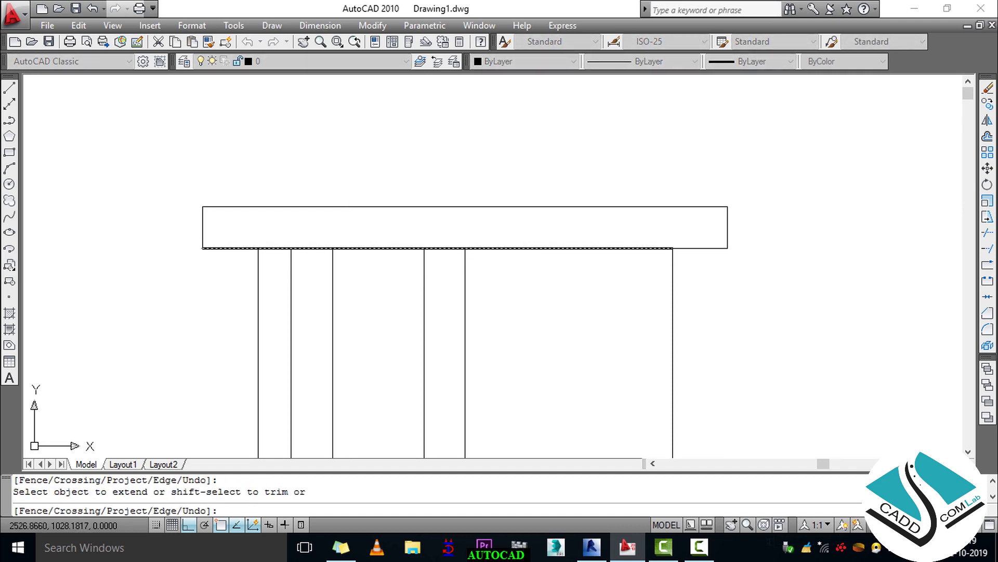
Extend the bottom flange's left upper line across the inner verticals to the body's right side
{"action": "scroll", "coordinate": [436, 208], "scroll_direction": "down", "scroll_amount": 4}
{"action": "middle_click_drag", "start_coordinate": [429, 238], "coordinate": [427, 210]}
{"action": "scroll", "coordinate": [424, 211], "scroll_direction": "down", "scroll_amount": 2}
{"action": "scroll", "coordinate": [436, 361], "scroll_direction": "up", "scroll_amount": 3}
{"action": "middle_click_drag", "start_coordinate": [435, 361], "coordinate": [429, 280]}
{"action": "scroll", "coordinate": [359, 291], "scroll_direction": "up", "scroll_amount": 3}
{"action": "left_click", "coordinate": [332, 278]}
{"action": "left_click", "coordinate": [364, 280]}
{"action": "left_click", "coordinate": [447, 279]}
{"action": "left_click", "coordinate": [491, 280]}
{"action": "scroll", "coordinate": [503, 312], "scroll_direction": "down", "scroll_amount": 2}
{"action": "middle_click_drag", "start_coordinate": [517, 97], "coordinate": [474, 238]}
{"action": "scroll", "coordinate": [456, 201], "scroll_direction": "up", "scroll_amount": 1}
{"action": "middle_click_drag", "start_coordinate": [456, 202], "coordinate": [447, 238]}
{"action": "scroll", "coordinate": [448, 238], "scroll_direction": "down", "scroll_amount": 2}
{"action": "key", "text": "Escape"}
{"action": "scroll", "coordinate": [450, 302], "scroll_direction": "up", "scroll_amount": 3}
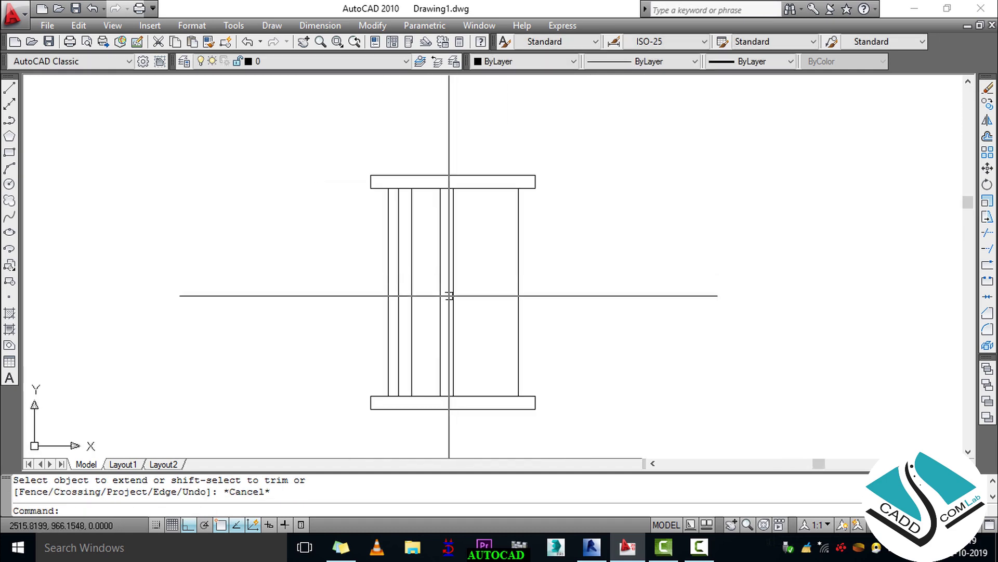
{"action": "key", "text": "Escape"}
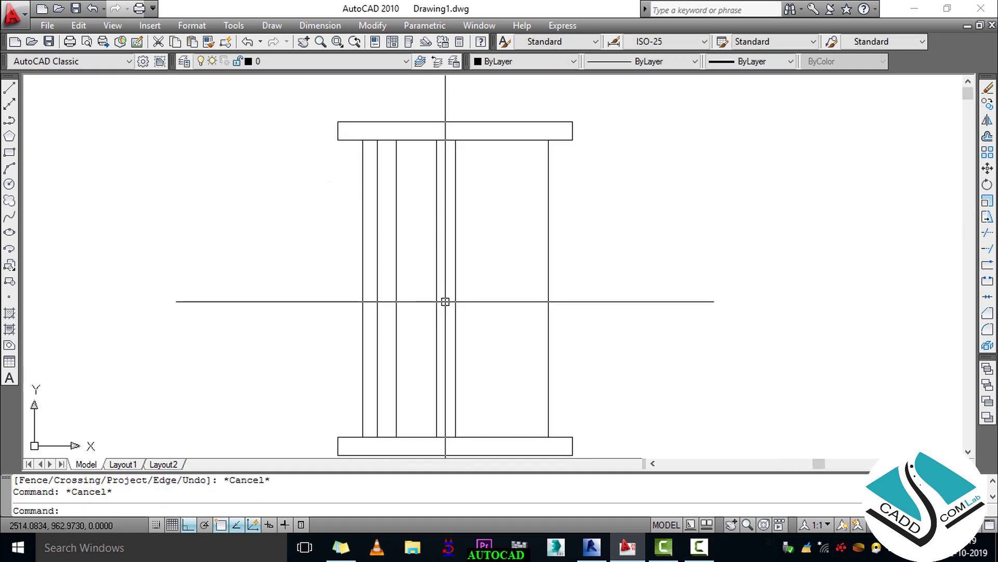
Offset the bottom flange's upper edge 7.5 units upward into the body
{"action": "type", "text": "O"}
{"action": "key", "text": "Return"}
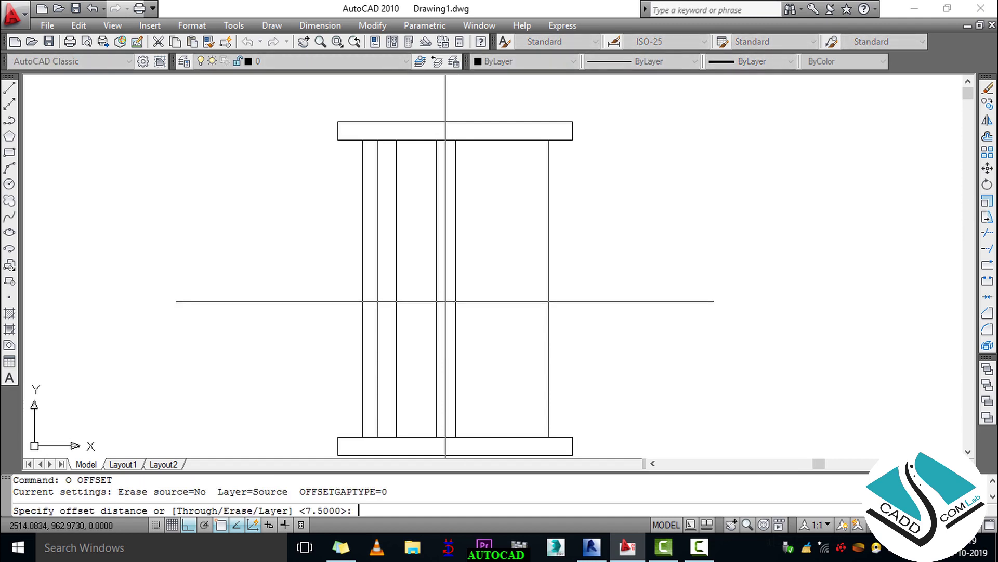
{"action": "key", "text": "Return"}
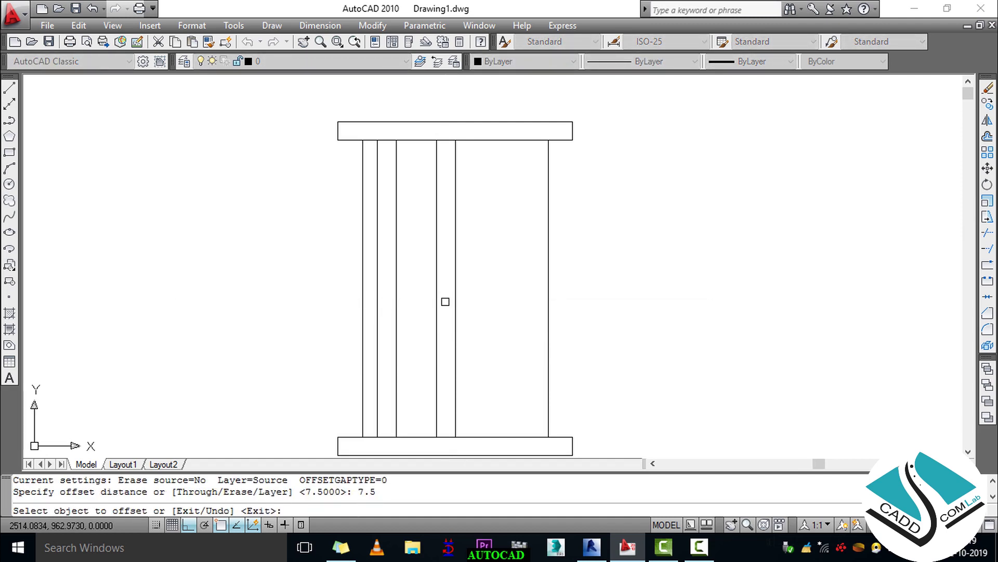
{"action": "middle_click_drag", "start_coordinate": [386, 337], "coordinate": [368, 171]}
{"action": "scroll", "coordinate": [469, 392], "scroll_direction": "up", "scroll_amount": 2}
{"action": "middle_click_drag", "start_coordinate": [320, 227], "coordinate": [405, 359]}
{"action": "scroll", "coordinate": [405, 359], "scroll_direction": "down", "scroll_amount": 1}
{"action": "left_click", "coordinate": [547, 368]}
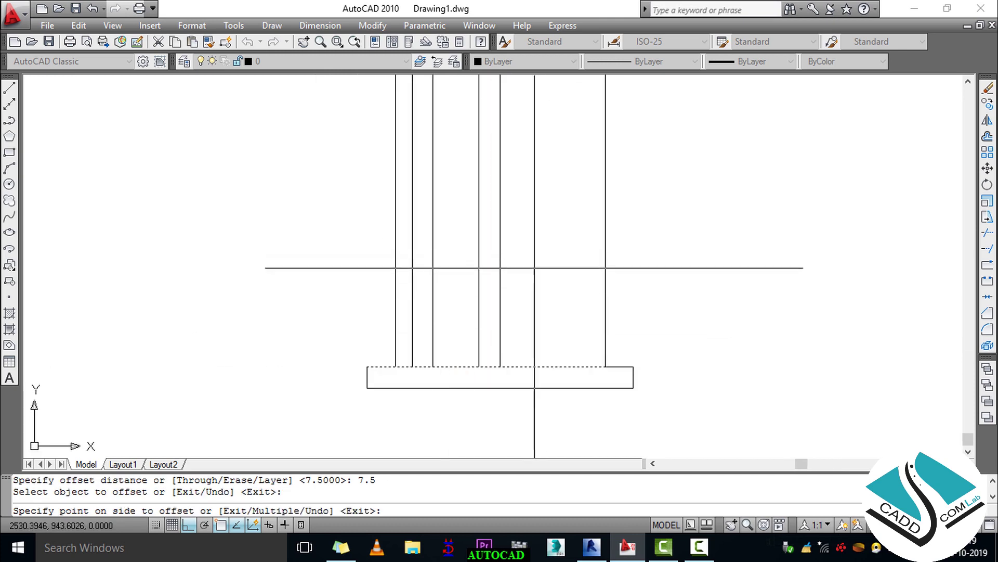
{"action": "left_click", "coordinate": [535, 267]}
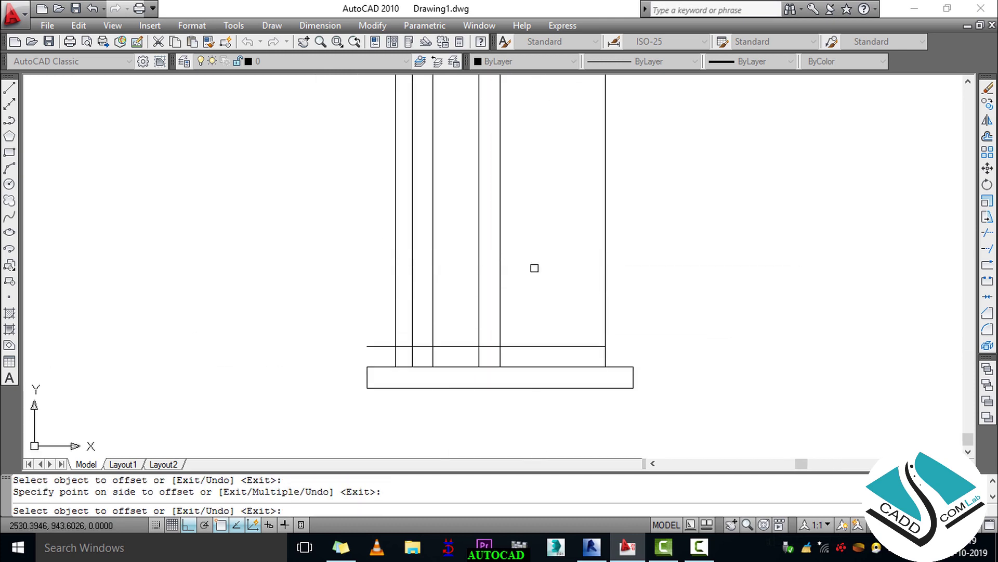
{"action": "key", "text": "Escape"}
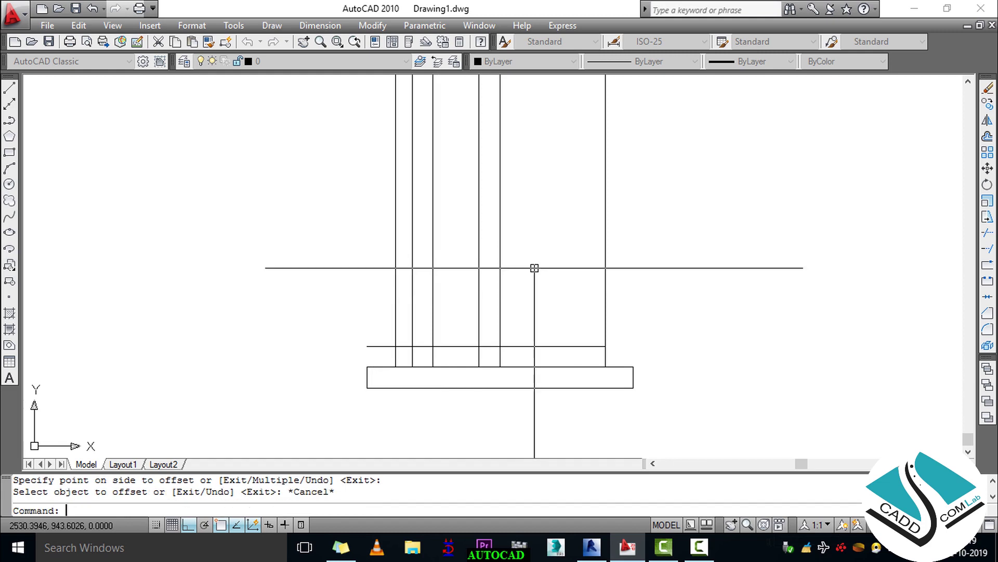
{"action": "key", "text": "Escape"}
{"action": "key", "text": "Escape"}
Offset the lower horizontal line and both side lines of the 16.5-unit-wide panel inward by 2 units
{"action": "type", "text": "o"}
{"action": "key", "text": "Return"}
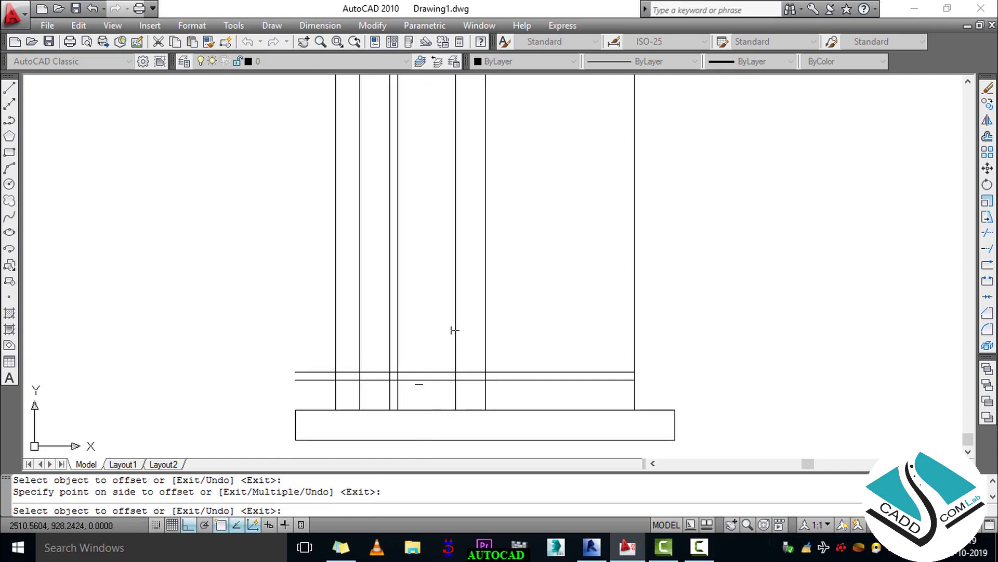
{"action": "left_click", "coordinate": [456, 330]}
{"action": "left_click", "coordinate": [419, 327]}
{"action": "key", "text": "Escape"}
{"action": "key", "text": "Escape"}
{"action": "key", "text": "Escape"}
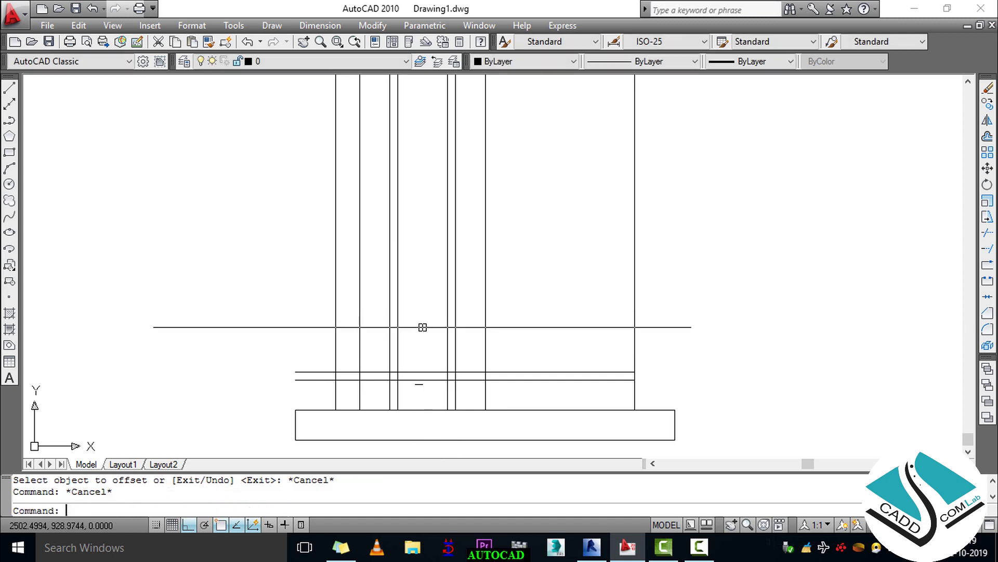
Offset the upper line of the lower horizontal pair 26 units upward
{"action": "type", "text": "o"}
{"action": "key", "text": "Return"}
{"action": "type", "text": "26"}
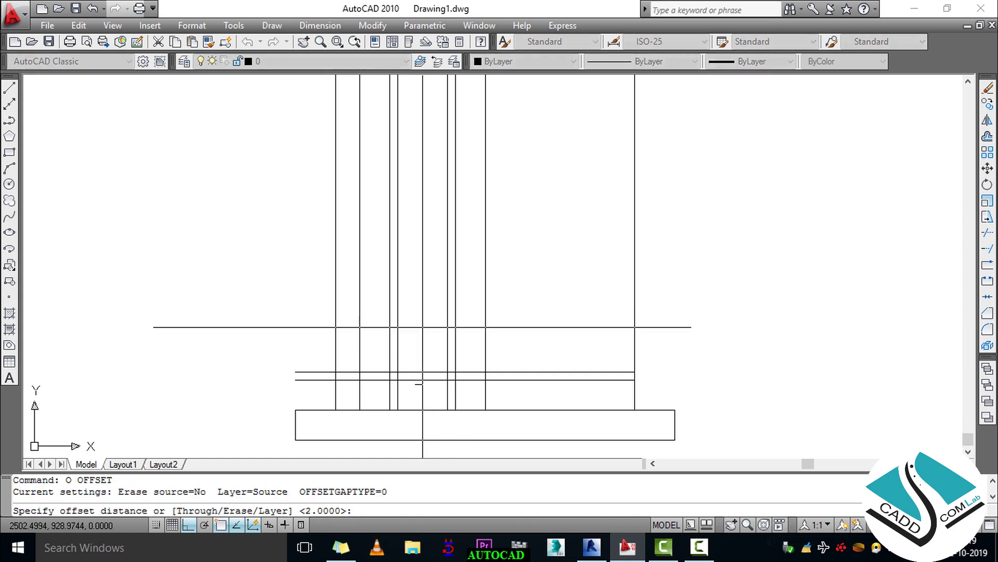
{"action": "key", "text": "Return"}
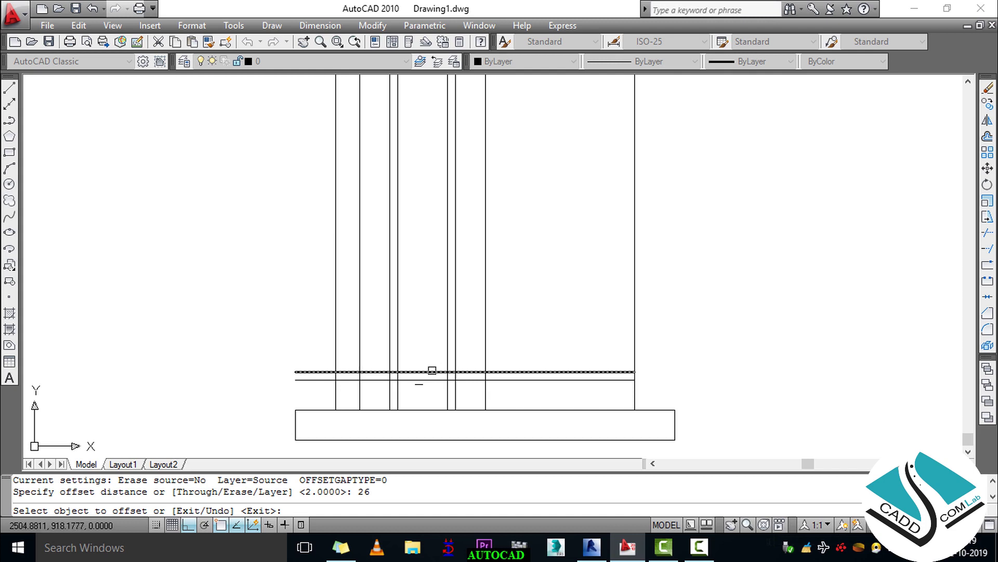
{"action": "left_click", "coordinate": [432, 372]}
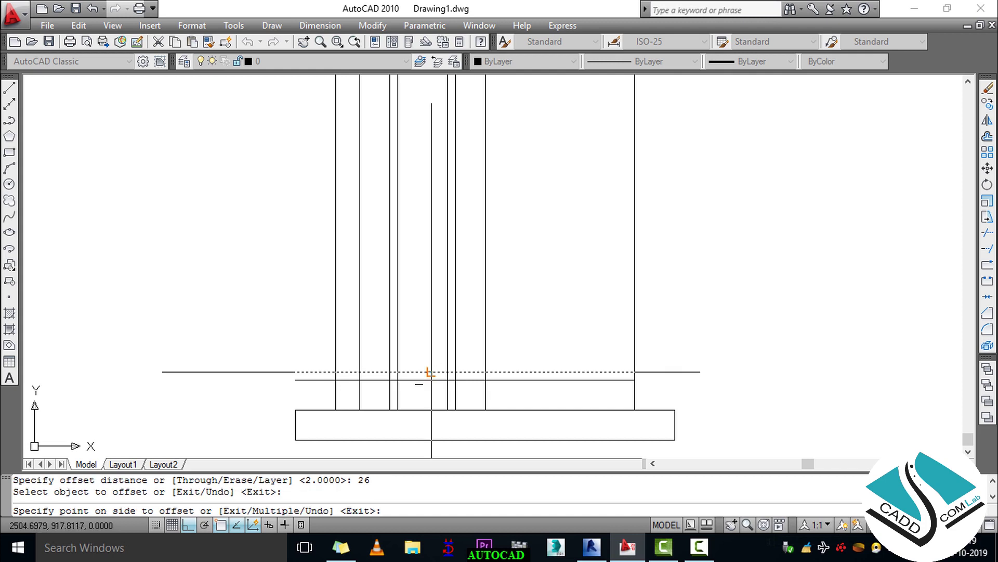
{"action": "left_click", "coordinate": [413, 250]}
{"action": "key", "text": "Escape"}
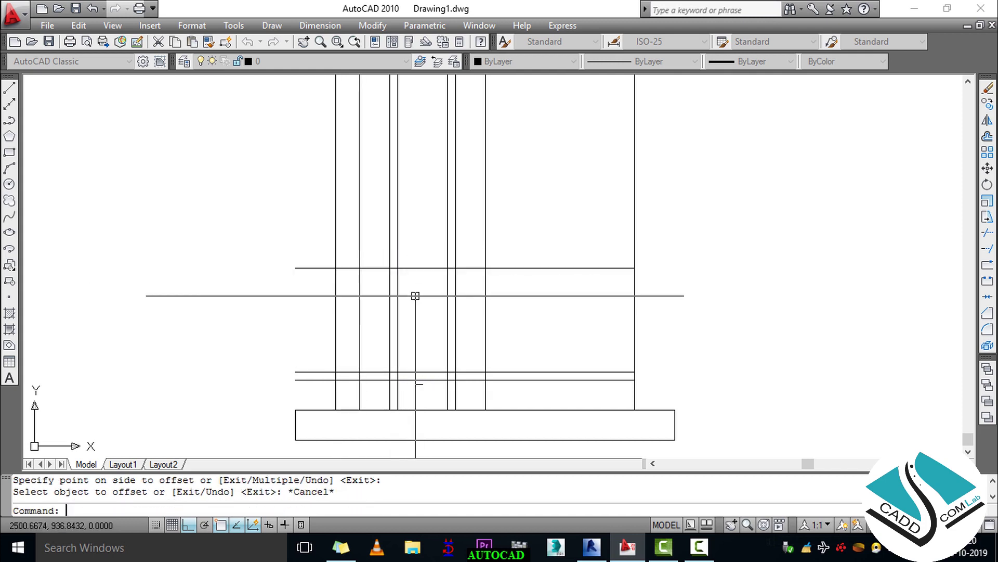
{"action": "key", "text": "Escape"}
Offset the topmost inner horizontal line 2 units upward and end the command
{"action": "type", "text": "o"}
{"action": "key", "text": "Return"}
{"action": "type", "text": "2"}
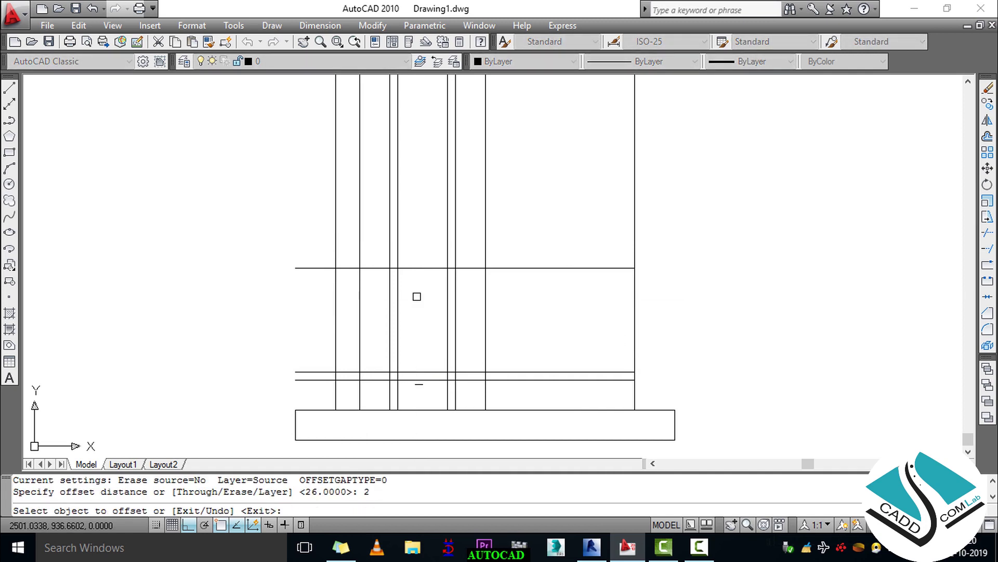
{"action": "left_click", "coordinate": [680, 298]}
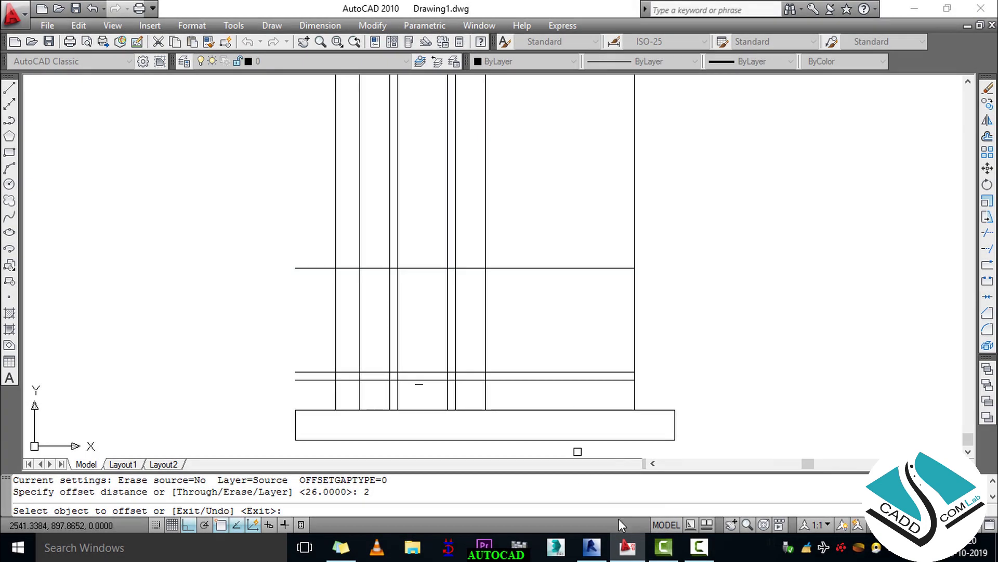
{"action": "left_click", "coordinate": [698, 546]}
{"action": "left_click", "coordinate": [632, 475]}
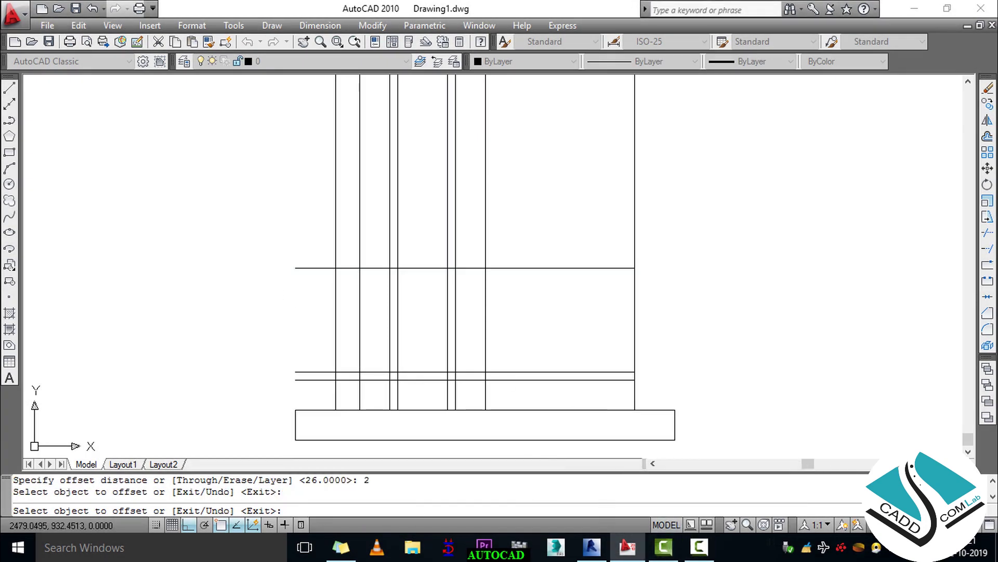
{"action": "scroll", "coordinate": [400, 223], "scroll_direction": "up", "scroll_amount": 3}
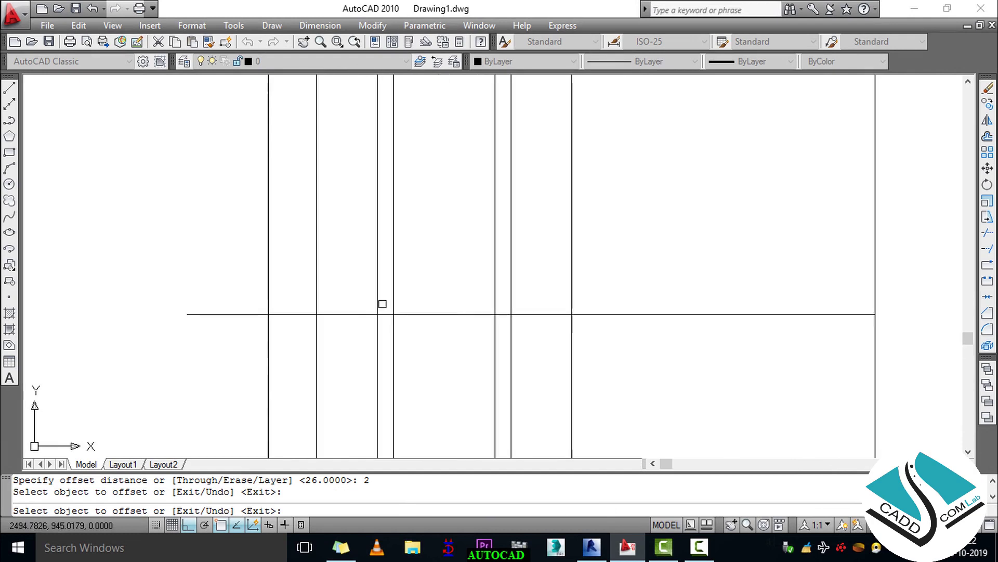
{"action": "left_click", "coordinate": [421, 314]}
{"action": "left_click", "coordinate": [427, 333]}
{"action": "scroll", "coordinate": [428, 333], "scroll_direction": "down", "scroll_amount": 5}
{"action": "scroll", "coordinate": [428, 333], "scroll_direction": "up", "scroll_amount": 4}
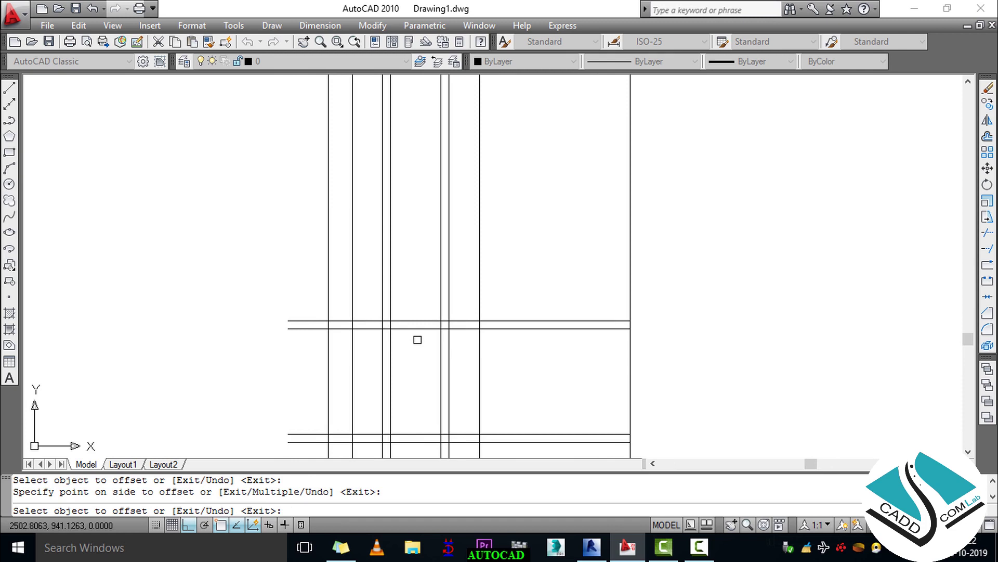
{"action": "key", "text": "Escape"}
{"action": "key", "text": "Escape"}
{"action": "key", "text": "Escape"}
Offset the topmost inner horizontal line 7.5 units upward to mark the bottom of the middle panel
{"action": "type", "text": "O"}
{"action": "key", "text": "Return"}
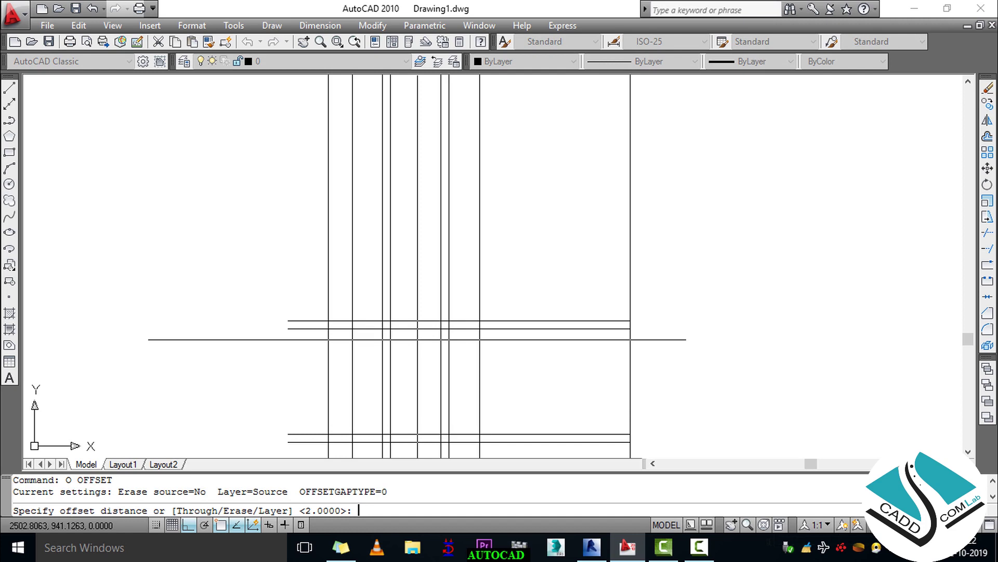
{"action": "type", "text": "7.5"}
{"action": "key", "text": "Return"}
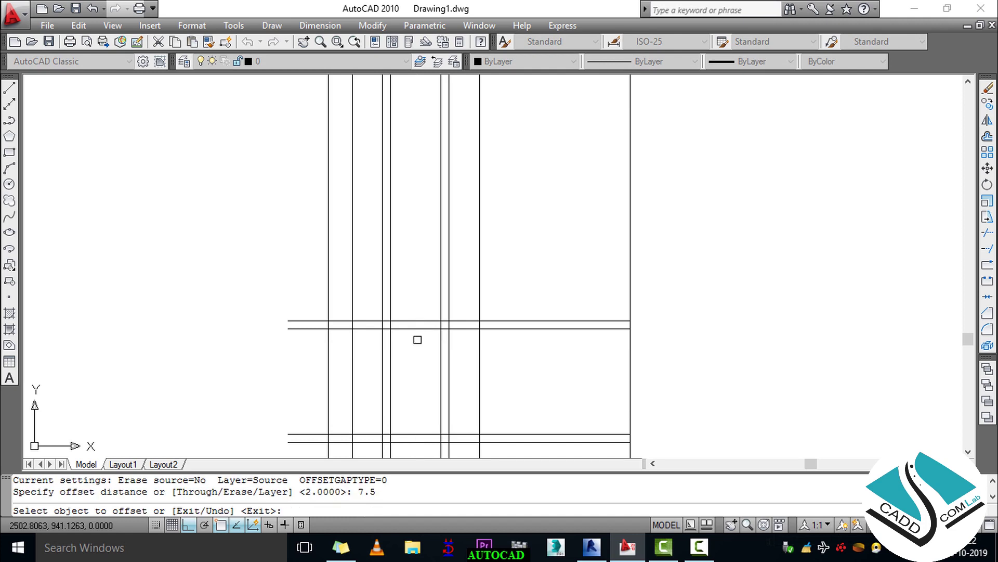
{"action": "scroll", "coordinate": [417, 340], "scroll_direction": "up", "scroll_amount": 2}
{"action": "left_click", "coordinate": [419, 315]}
{"action": "left_click", "coordinate": [422, 306]}
{"action": "key", "text": "Escape"}
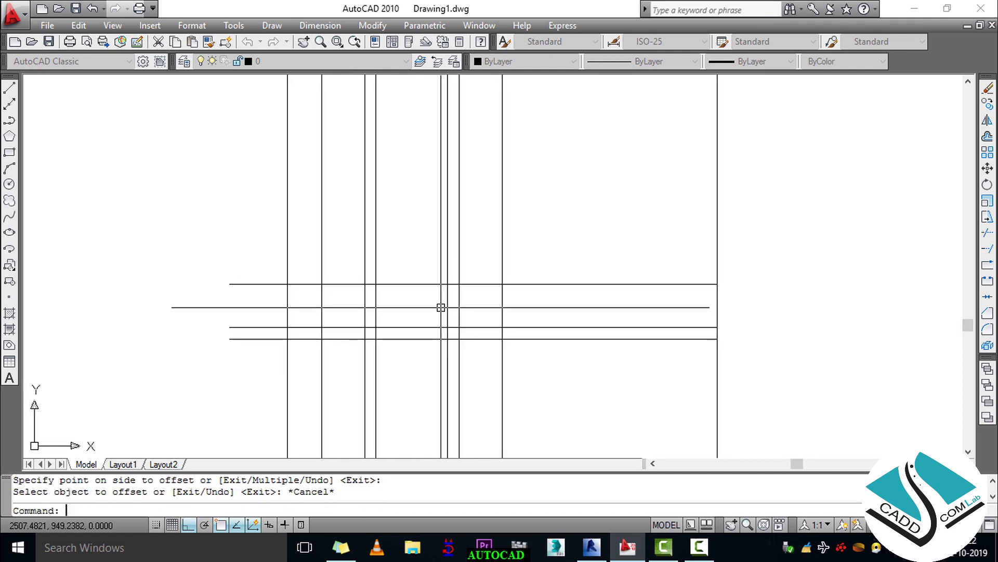
{"action": "key", "text": "Escape"}
Offset the middle panel's bottom line 2 units upward for its inner frame line
{"action": "type", "text": "o"}
{"action": "key", "text": "Return"}
{"action": "type", "text": "2"}
{"action": "key", "text": "Return"}
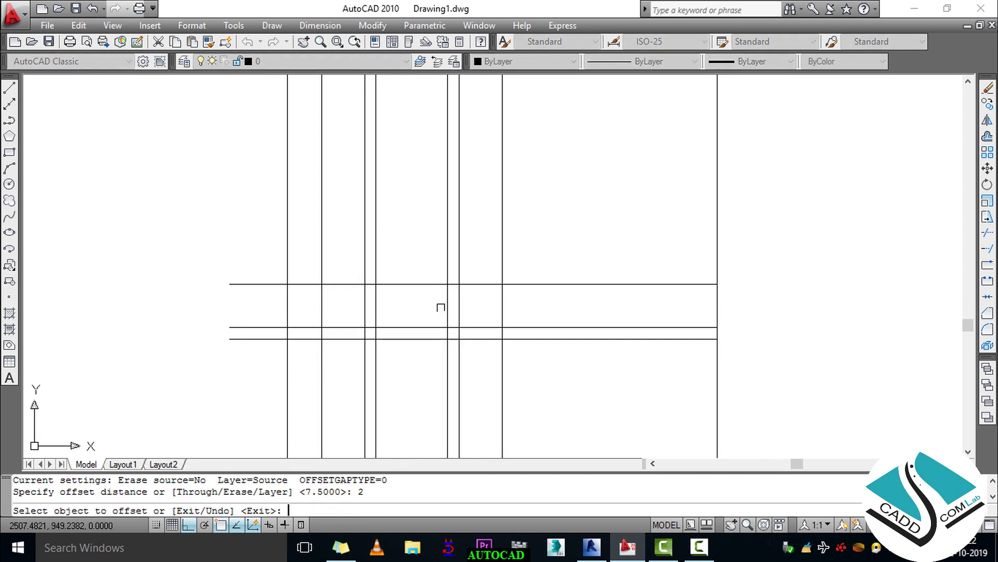
{"action": "left_click", "coordinate": [390, 283]}
{"action": "left_click", "coordinate": [395, 255]}
{"action": "middle_click_drag", "start_coordinate": [397, 246], "coordinate": [390, 266]}
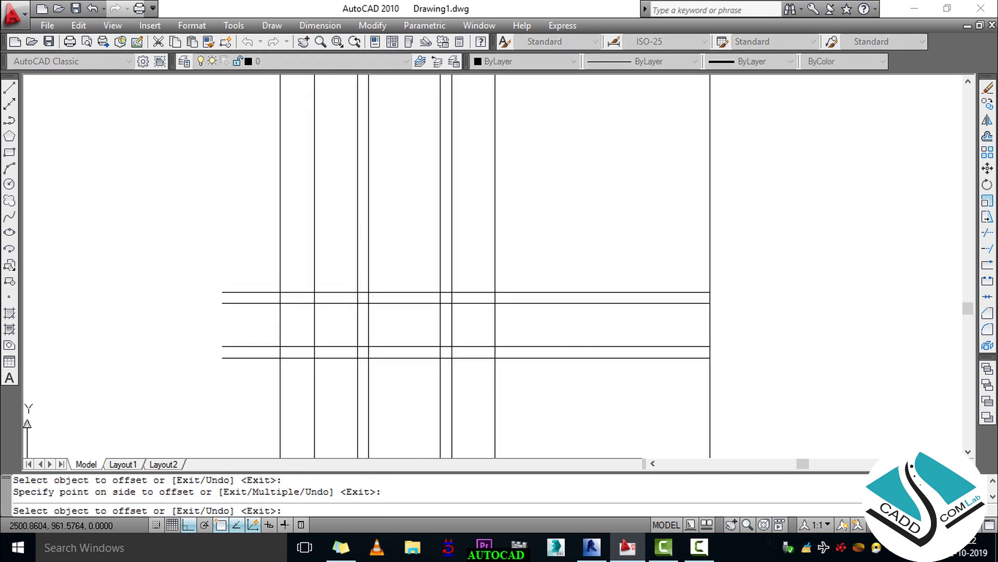
{"action": "key", "text": "Escape"}
{"action": "key", "text": "Escape"}
{"action": "key", "text": "Escape"}
Offset the upper line of the middle panel's bottom pair 26 units upward
{"action": "type", "text": "o"}
{"action": "key", "text": "Return"}
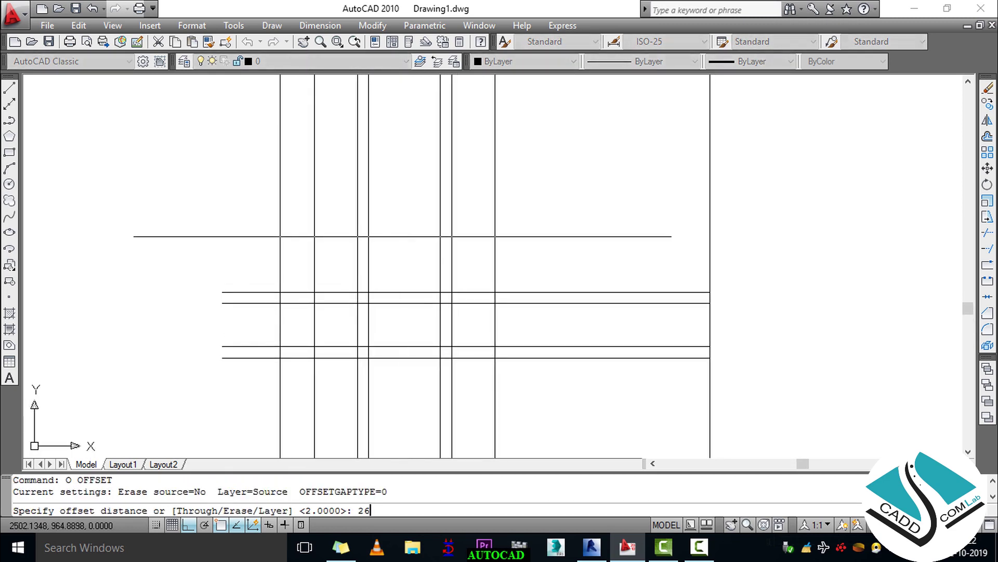
{"action": "type", "text": "26"}
{"action": "key", "text": "Return"}
{"action": "middle_click_drag", "start_coordinate": [392, 284], "coordinate": [391, 388]}
{"action": "left_click", "coordinate": [406, 397]}
{"action": "left_click", "coordinate": [410, 343]}
{"action": "key", "text": "Escape"}
{"action": "key", "text": "Escape"}
Offset the topmost inner horizontal line 2 units upward to form the middle panel's top edge
{"action": "type", "text": "o"}
{"action": "key", "text": "Return"}
{"action": "type", "text": "2"}
{"action": "key", "text": "Return"}
{"action": "scroll", "coordinate": [410, 347], "scroll_direction": "down", "scroll_amount": 1}
{"action": "middle_click_drag", "start_coordinate": [434, 289], "coordinate": [442, 266]}
{"action": "left_click", "coordinate": [419, 258]}
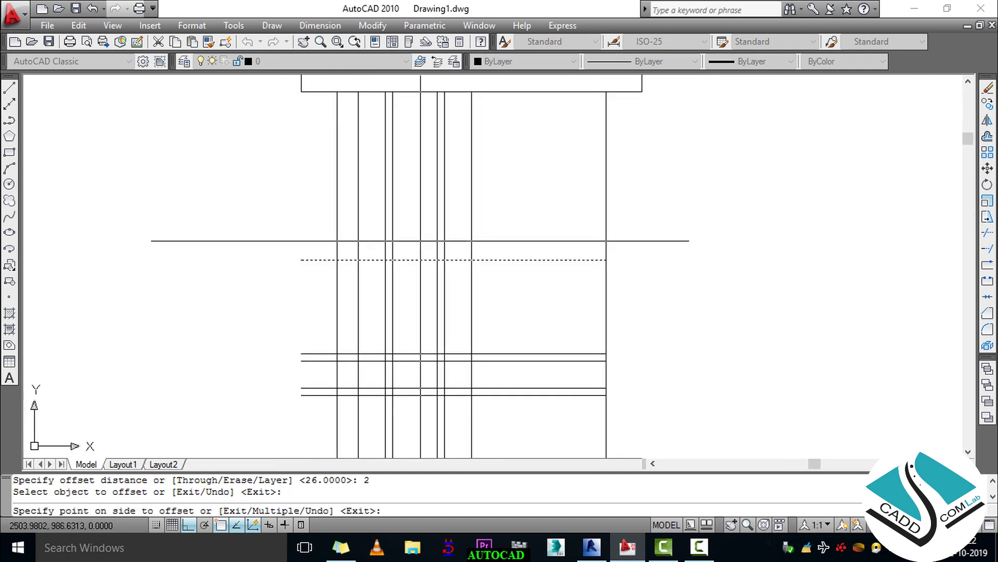
{"action": "left_click", "coordinate": [419, 253]}
{"action": "scroll", "coordinate": [419, 253], "scroll_direction": "down", "scroll_amount": 2}
{"action": "scroll", "coordinate": [457, 261], "scroll_direction": "up", "scroll_amount": 2}
{"action": "key", "text": "Escape"}
{"action": "key", "text": "Escape"}
{"action": "key", "text": "Escape"}
Offset the middle panel's top edge line 7.5 units upward to mark the bottom of the upper panel
{"action": "type", "text": "O"}
{"action": "key", "text": "Return"}
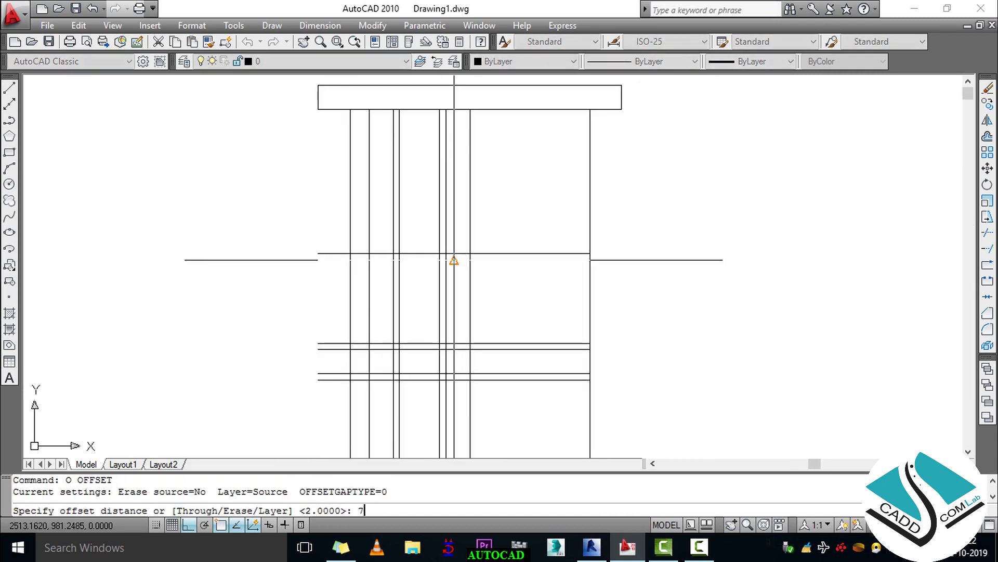
{"action": "type", "text": "7.5"}
{"action": "key", "text": "Return"}
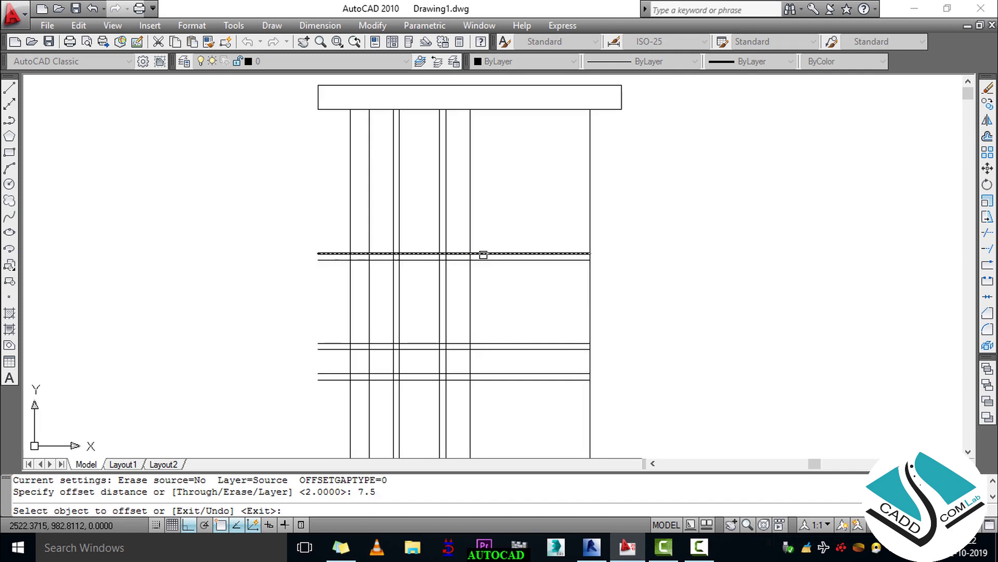
{"action": "left_click", "coordinate": [479, 258]}
{"action": "left_click", "coordinate": [478, 223]}
{"action": "key", "text": "Escape"}
{"action": "key", "text": "Escape"}
Offset the upper panel's bottom line 2 units upward for its inner frame line
{"action": "type", "text": "O"}
{"action": "key", "text": "Return"}
{"action": "type", "text": "2"}
{"action": "key", "text": "Return"}
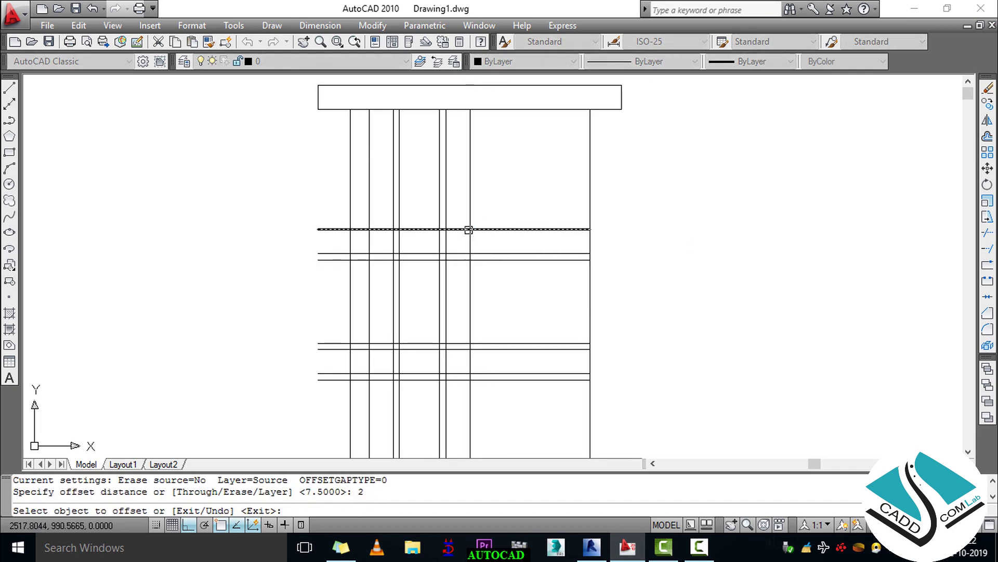
{"action": "left_click", "coordinate": [479, 230]}
{"action": "left_click", "coordinate": [506, 193]}
{"action": "key", "text": "Escape"}
{"action": "key", "text": "Escape"}
Offset the upper line of the upper panel's bottom pair 26 units upward
{"action": "type", "text": "O"}
{"action": "key", "text": "Return"}
{"action": "type", "text": "26"}
{"action": "key", "text": "Return"}
{"action": "scroll", "coordinate": [506, 192], "scroll_direction": "up", "scroll_amount": 2}
{"action": "left_click", "coordinate": [504, 267]}
{"action": "left_click", "coordinate": [504, 262]}
{"action": "middle_click_drag", "start_coordinate": [504, 262], "coordinate": [515, 314]}
{"action": "key", "text": "Escape"}
Offset the topmost inner horizontal line, just below the top flange, 2 units upward and end the command
{"action": "type", "text": "O"}
{"action": "key", "text": "Return"}
{"action": "type", "text": "2"}
{"action": "key", "text": "Return"}
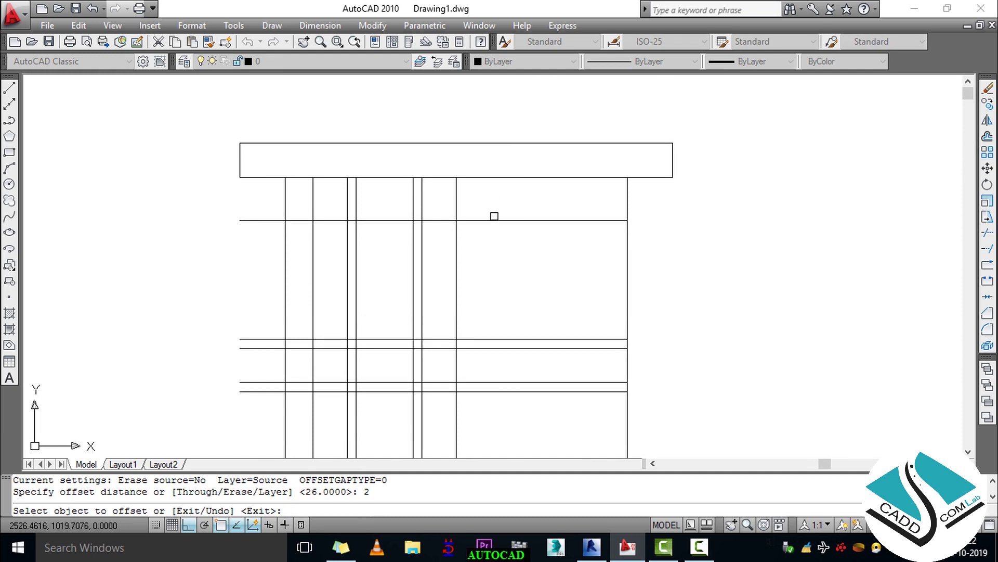
{"action": "left_click", "coordinate": [493, 221]}
{"action": "left_click", "coordinate": [494, 213]}
{"action": "key", "text": "Escape"}
{"action": "key", "text": "Escape"}
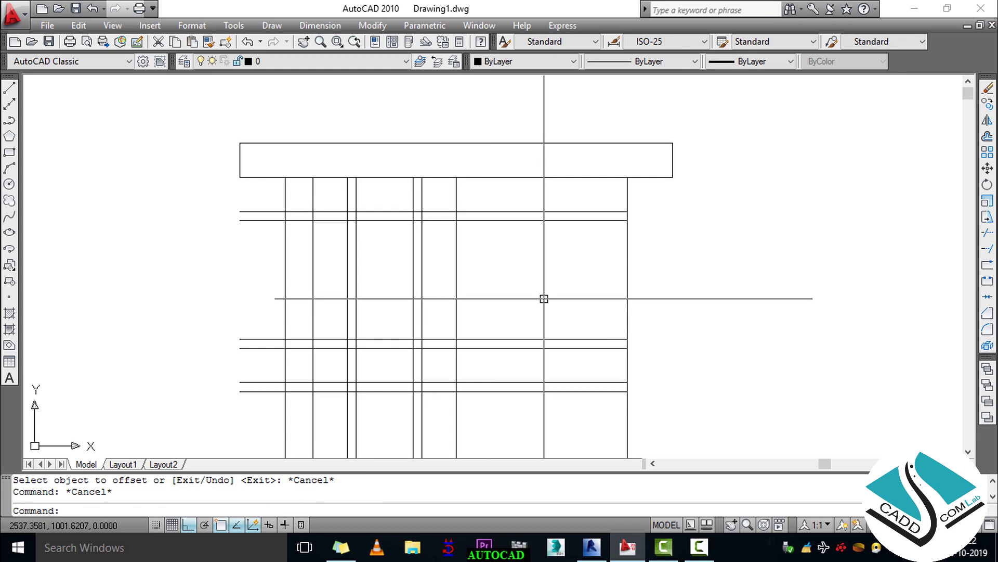
{"action": "key", "text": "Escape"}
{"action": "left_click", "coordinate": [544, 299]}
{"action": "key", "text": "Delete"}
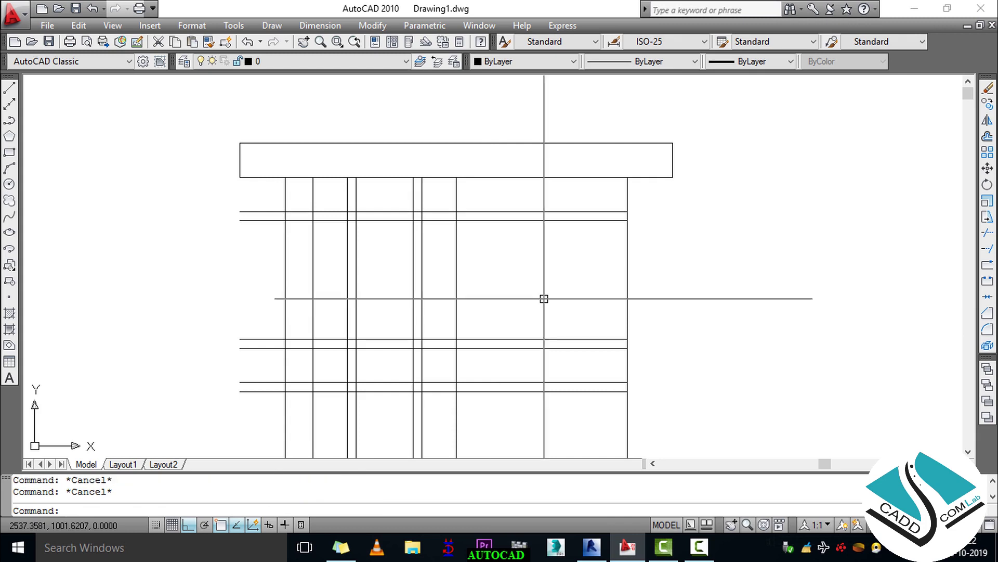
{"action": "type", "text": "TR"}
{"action": "key", "text": "Return"}
{"action": "key", "text": "Return"}
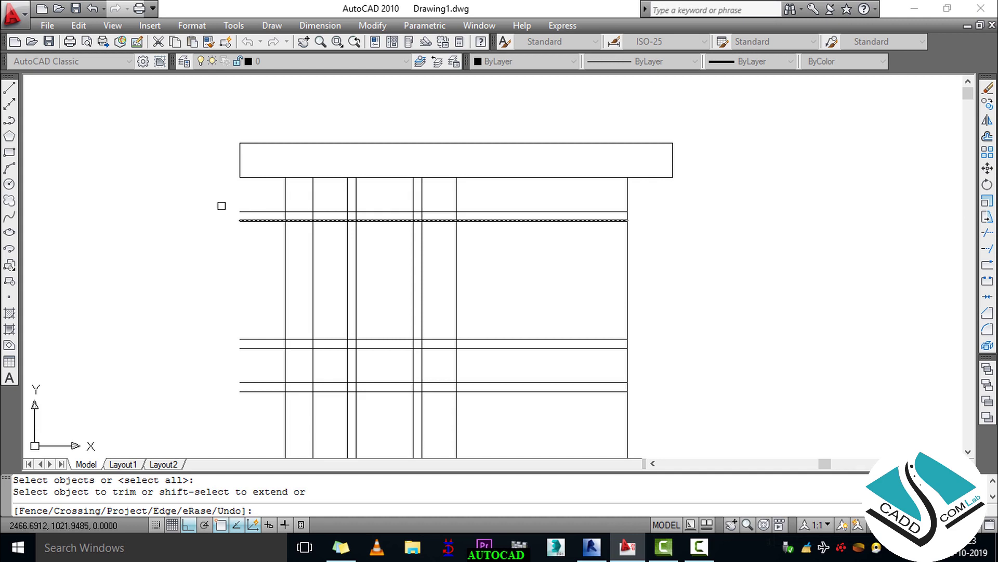
{"action": "scroll", "coordinate": [256, 199], "scroll_direction": "up", "scroll_amount": 2}
{"action": "key", "text": "Escape"}
{"action": "key", "text": "Escape"}
{"action": "key", "text": "Escape"}
Trim the top pair of horizontal lines back to the panel column's outer left vertical line
{"action": "type", "text": "tr"}
{"action": "key", "text": "Return"}
{"action": "key", "text": "Return"}
{"action": "scroll", "coordinate": [257, 199], "scroll_direction": "up", "scroll_amount": 2}
{"action": "left_click", "coordinate": [261, 200]}
{"action": "left_click", "coordinate": [286, 251]}
{"action": "left_click", "coordinate": [335, 216]}
{"action": "left_click", "coordinate": [359, 250]}
{"action": "left_click", "coordinate": [388, 216]}
{"action": "left_click", "coordinate": [426, 251]}
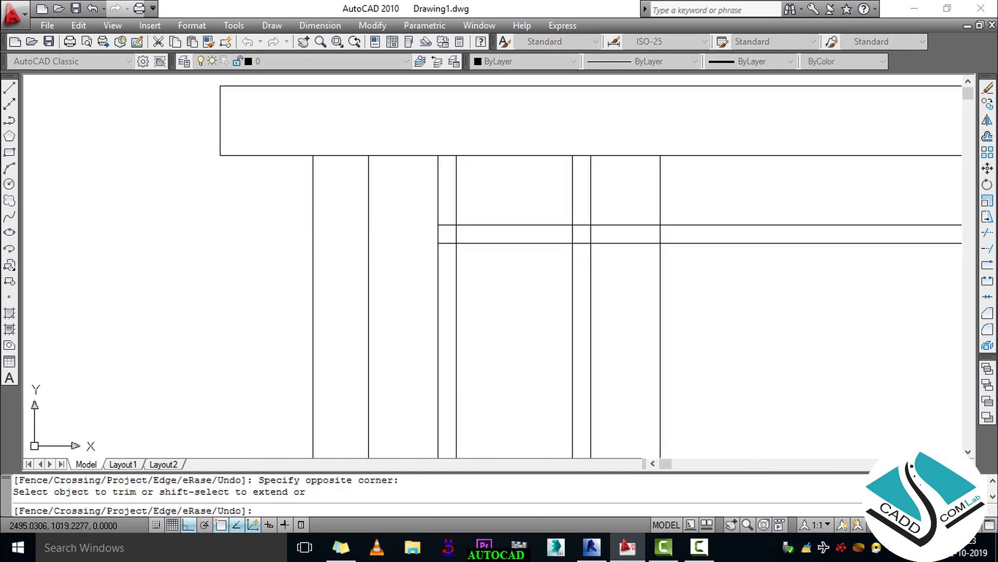
Trim the panel verticals above the upper panel and the top horizontal pair between the panel and the next vertical line
{"action": "middle_click_drag", "start_coordinate": [576, 189], "coordinate": [506, 241]}
{"action": "left_click", "coordinate": [539, 239]}
{"action": "left_click", "coordinate": [367, 247]}
{"action": "left_click", "coordinate": [532, 266]}
{"action": "left_click", "coordinate": [546, 325]}
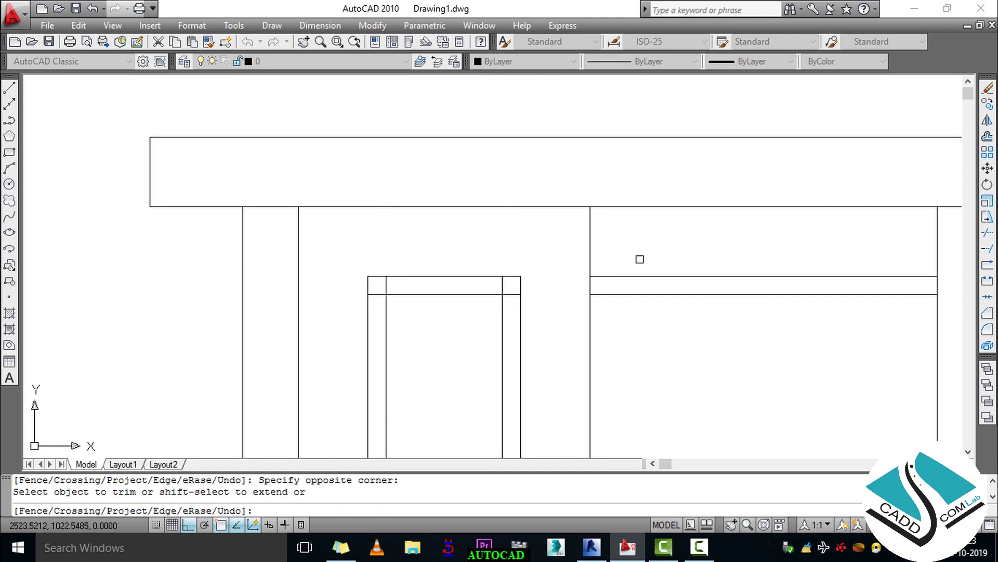
Trim the excess horizontal and vertical lines around the gap between the upper and middle panels
{"action": "scroll", "coordinate": [578, 234], "scroll_direction": "down", "scroll_amount": 4}
{"action": "middle_click_drag", "start_coordinate": [534, 331], "coordinate": [528, 227]}
{"action": "scroll", "coordinate": [496, 247], "scroll_direction": "up", "scroll_amount": 3}
{"action": "left_click", "coordinate": [451, 229]}
{"action": "left_click", "coordinate": [466, 373]}
{"action": "left_click", "coordinate": [610, 264]}
{"action": "left_click", "coordinate": [636, 227]}
{"action": "left_click", "coordinate": [631, 347]}
{"action": "left_click", "coordinate": [621, 286]}
{"action": "left_click", "coordinate": [468, 287]}
Trim the excess horizontal and vertical lines around the gap between the middle and lower panels
{"action": "middle_click_drag", "start_coordinate": [527, 369], "coordinate": [483, 101]}
{"action": "left_click", "coordinate": [600, 214]}
{"action": "left_click", "coordinate": [594, 370]}
{"action": "left_click", "coordinate": [426, 289]}
{"action": "left_click", "coordinate": [597, 294]}
{"action": "left_click", "coordinate": [419, 220]}
{"action": "left_click", "coordinate": [412, 369]}
Trim the excess lines beside and below the lower panel's bottom edge and end the command
{"action": "scroll", "coordinate": [431, 329], "scroll_direction": "down", "scroll_amount": 4}
{"action": "middle_click_drag", "start_coordinate": [455, 338], "coordinate": [472, 167]}
{"action": "scroll", "coordinate": [471, 172], "scroll_direction": "up", "scroll_amount": 3}
{"action": "left_click", "coordinate": [430, 352]}
{"action": "left_click", "coordinate": [568, 360]}
{"action": "left_click", "coordinate": [587, 310]}
{"action": "left_click", "coordinate": [576, 356]}
{"action": "scroll", "coordinate": [572, 323], "scroll_direction": "down", "scroll_amount": 2}
{"action": "middle_click_drag", "start_coordinate": [557, 229], "coordinate": [508, 343]}
{"action": "middle_click_drag", "start_coordinate": [550, 191], "coordinate": [526, 267]}
{"action": "key", "text": "Escape"}
{"action": "key", "text": "Escape"}
{"action": "key", "text": "Escape"}
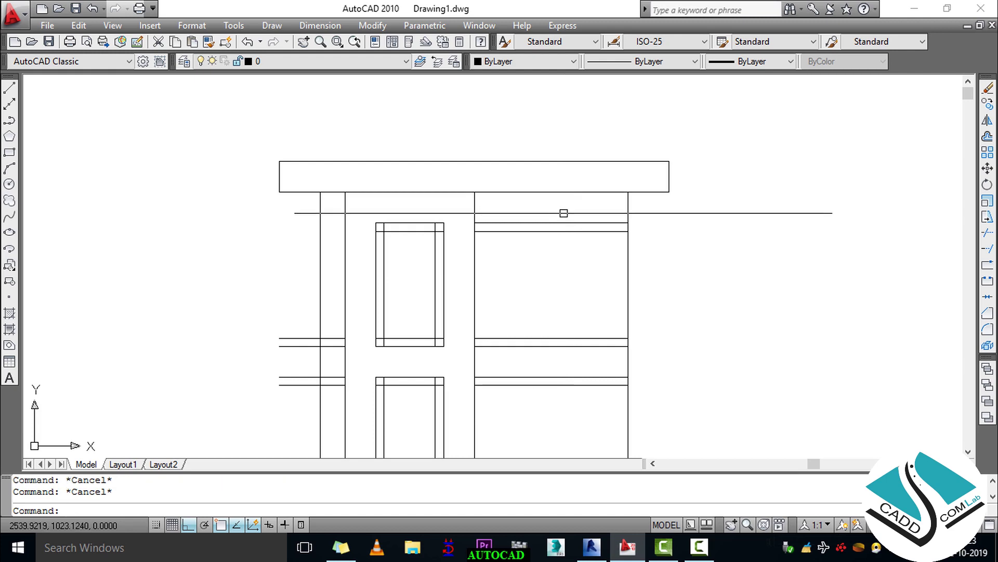
Erase all leftover horizontal line segments in the wide bay to the right of the panels
{"action": "left_click", "coordinate": [593, 204]}
{"action": "left_click", "coordinate": [538, 396]}
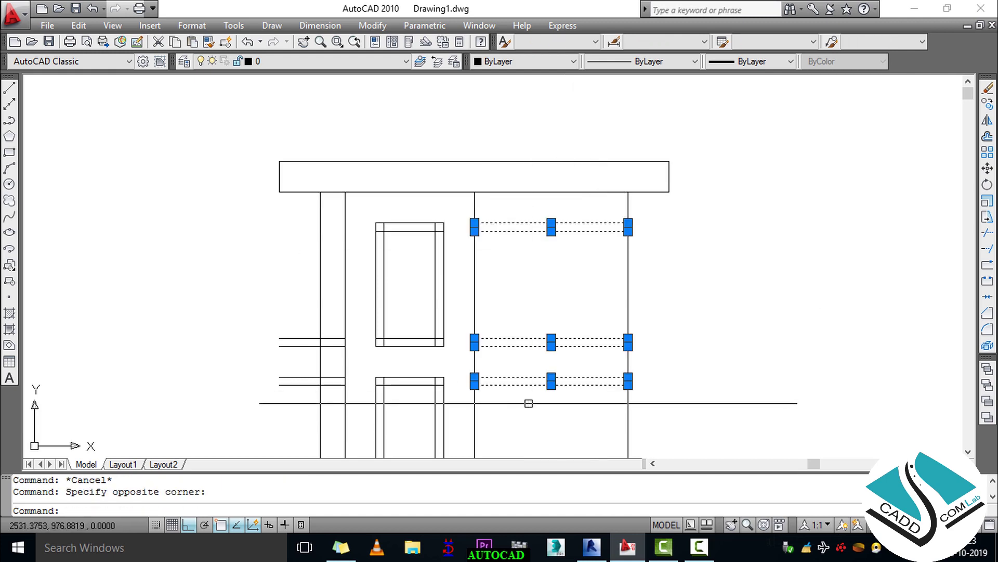
{"action": "key", "text": "Delete"}
{"action": "scroll", "coordinate": [484, 223], "scroll_direction": "down", "scroll_amount": 4}
{"action": "middle_click_drag", "start_coordinate": [483, 223], "coordinate": [489, 146]}
{"action": "scroll", "coordinate": [557, 313], "scroll_direction": "up", "scroll_amount": 3}
{"action": "middle_click_drag", "start_coordinate": [552, 316], "coordinate": [551, 203]}
{"action": "left_click", "coordinate": [543, 154]}
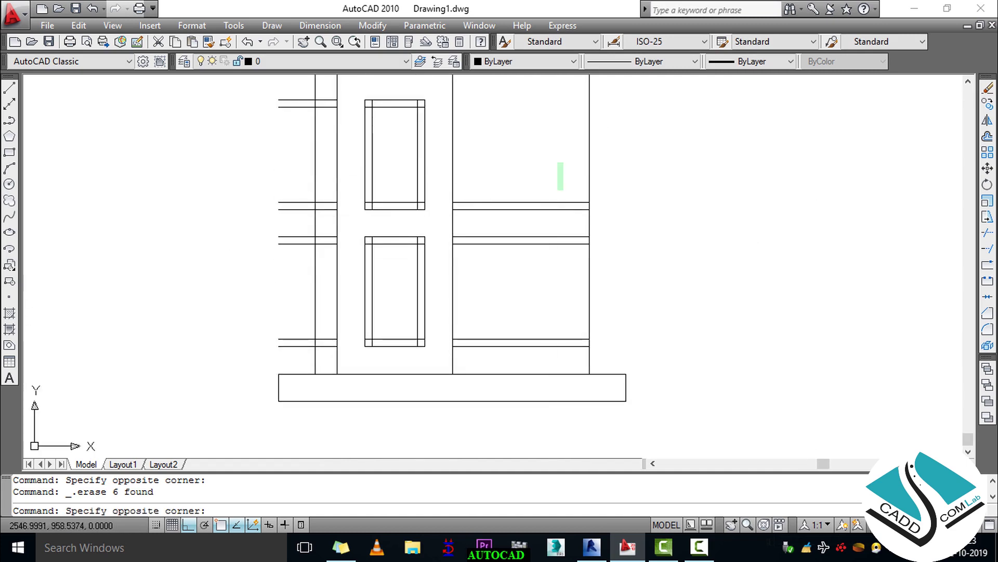
{"action": "left_click", "coordinate": [487, 356]}
{"action": "key", "text": "Delete"}
Erase the leftover horizontal line segments to the left of the panels
{"action": "left_click", "coordinate": [304, 165]}
{"action": "left_click", "coordinate": [228, 372]}
{"action": "key", "text": "Delete"}
{"action": "middle_click_drag", "start_coordinate": [333, 188], "coordinate": [352, 399]}
{"action": "left_click", "coordinate": [306, 268]}
{"action": "left_click", "coordinate": [239, 354]}
{"action": "key", "text": "Delete"}
Trim the crossing line ends inside both top corners of the upper panel's frame
{"action": "scroll", "coordinate": [416, 160], "scroll_direction": "up", "scroll_amount": 3}
{"action": "key", "text": "Escape"}
{"action": "type", "text": "TR"}
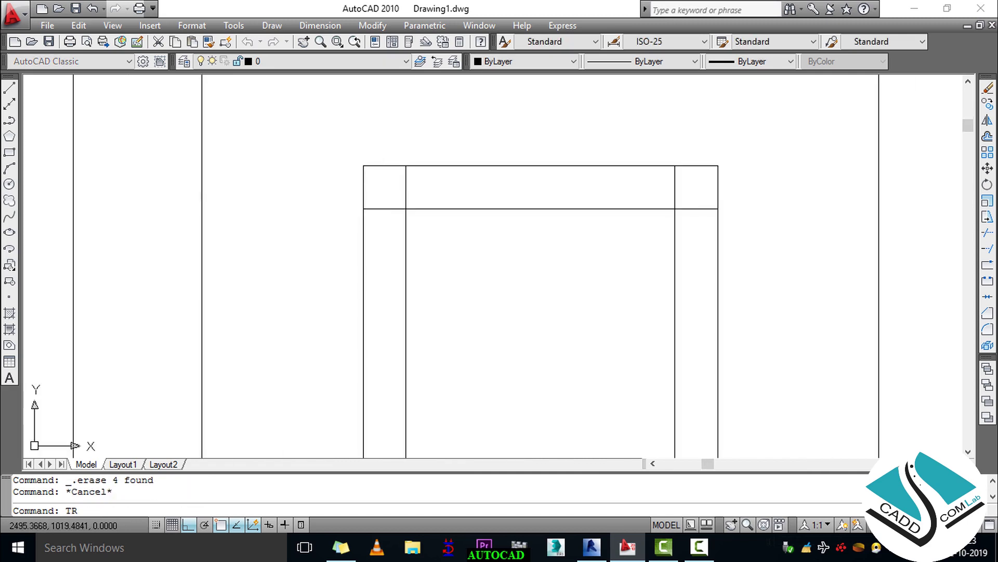
{"action": "scroll", "coordinate": [404, 156], "scroll_direction": "up", "scroll_amount": 3}
{"action": "key", "text": "Return"}
{"action": "key", "text": "Return"}
{"action": "left_click", "coordinate": [408, 285]}
{"action": "left_click", "coordinate": [377, 342]}
{"action": "scroll", "coordinate": [295, 258], "scroll_direction": "down", "scroll_amount": 3}
{"action": "scroll", "coordinate": [546, 264], "scroll_direction": "up", "scroll_amount": 3}
{"action": "left_click", "coordinate": [593, 285]}
{"action": "left_click", "coordinate": [552, 299]}
{"action": "left_click", "coordinate": [606, 356]}
{"action": "left_click", "coordinate": [593, 317]}
Trim the crossing line ends inside both bottom corners of the upper panel's frame
{"action": "scroll", "coordinate": [557, 260], "scroll_direction": "down", "scroll_amount": 3}
{"action": "scroll", "coordinate": [350, 326], "scroll_direction": "up", "scroll_amount": 5}
{"action": "left_click", "coordinate": [390, 358]}
{"action": "left_click", "coordinate": [418, 369]}
{"action": "middle_click_drag", "start_coordinate": [821, 349], "coordinate": [549, 314]}
{"action": "left_click", "coordinate": [667, 282]}
{"action": "left_click", "coordinate": [647, 309]}
{"action": "left_click", "coordinate": [645, 318]}
{"action": "left_click", "coordinate": [568, 323]}
{"action": "scroll", "coordinate": [569, 242], "scroll_direction": "down", "scroll_amount": 3}
{"action": "middle_click_drag", "start_coordinate": [498, 359], "coordinate": [504, 232]}
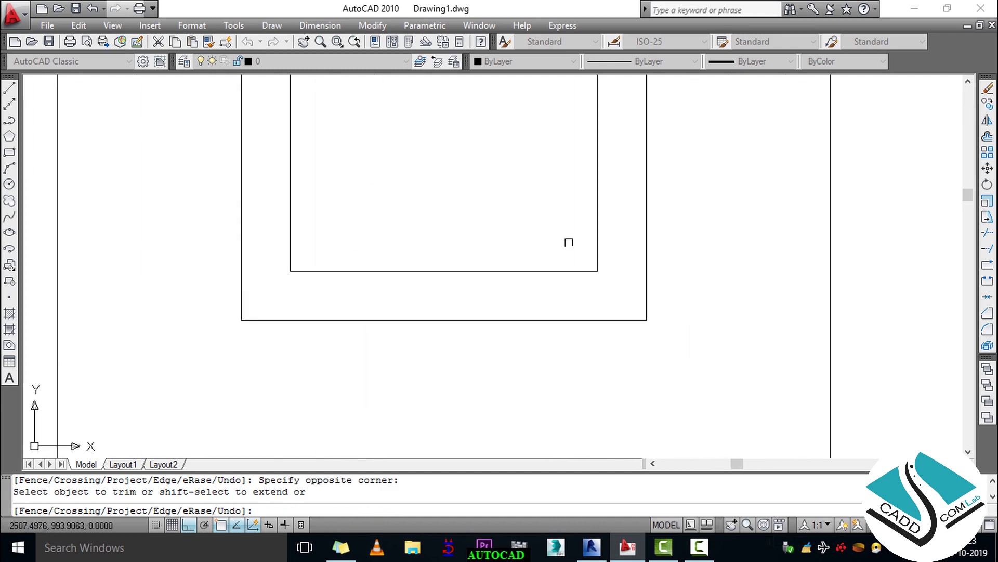
Trim the crossing line ends inside both top corners of the middle panel's frame
{"action": "scroll", "coordinate": [468, 228], "scroll_direction": "up", "scroll_amount": 3}
{"action": "left_click", "coordinate": [484, 214]}
{"action": "left_click", "coordinate": [445, 223]}
{"action": "left_click", "coordinate": [438, 235]}
{"action": "left_click", "coordinate": [433, 299]}
{"action": "left_click", "coordinate": [434, 300]}
{"action": "left_click", "coordinate": [428, 300]}
{"action": "middle_click_drag", "start_coordinate": [634, 266], "coordinate": [353, 270]}
{"action": "left_click", "coordinate": [725, 220]}
Trim the crossing line ends inside both bottom corners of the middle panel's frame
{"action": "scroll", "coordinate": [626, 213], "scroll_direction": "down", "scroll_amount": 4}
{"action": "middle_click_drag", "start_coordinate": [588, 345], "coordinate": [542, 150]}
{"action": "scroll", "coordinate": [463, 295], "scroll_direction": "up", "scroll_amount": 4}
{"action": "left_click", "coordinate": [471, 214]}
{"action": "left_click", "coordinate": [468, 286]}
{"action": "left_click", "coordinate": [549, 301]}
{"action": "left_click", "coordinate": [471, 311]}
{"action": "scroll", "coordinate": [471, 303], "scroll_direction": "down", "scroll_amount": 4}
{"action": "scroll", "coordinate": [713, 292], "scroll_direction": "up", "scroll_amount": 3}
{"action": "left_click", "coordinate": [682, 241]}
{"action": "left_click", "coordinate": [662, 301]}
{"action": "left_click", "coordinate": [660, 303]}
{"action": "left_click", "coordinate": [655, 305]}
{"action": "left_click", "coordinate": [640, 308]}
{"action": "left_click", "coordinate": [613, 317]}
{"action": "scroll", "coordinate": [555, 210], "scroll_direction": "down", "scroll_amount": 4}
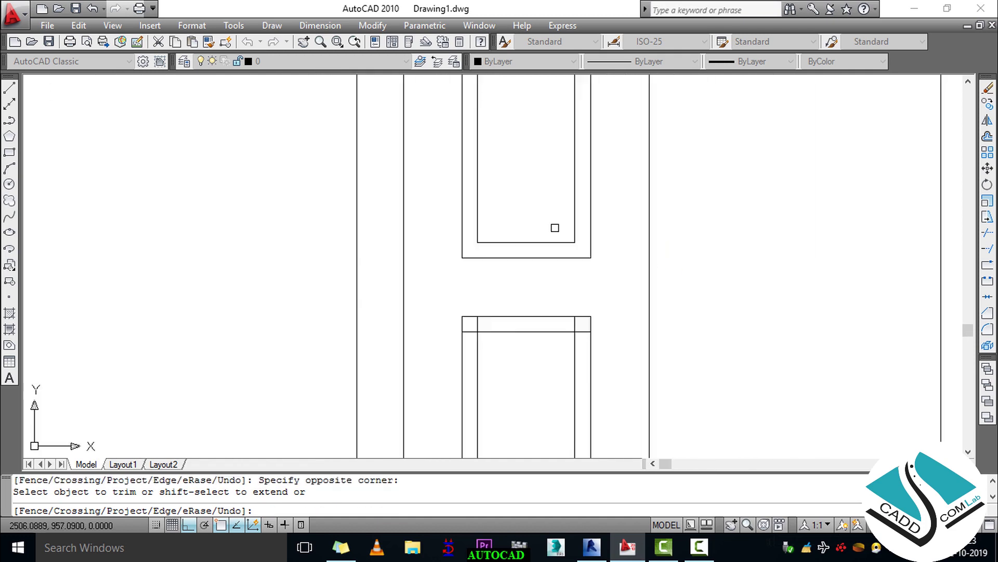
Trim the crossing line ends inside both top corners of the lower panel's frame
{"action": "scroll", "coordinate": [511, 275], "scroll_direction": "up", "scroll_amount": 4}
{"action": "left_click", "coordinate": [487, 208]}
{"action": "left_click", "coordinate": [431, 217]}
{"action": "left_click", "coordinate": [432, 219]}
{"action": "left_click", "coordinate": [438, 275]}
{"action": "left_click", "coordinate": [799, 219]}
{"action": "left_click", "coordinate": [857, 221]}
{"action": "left_click", "coordinate": [856, 223]}
{"action": "left_click", "coordinate": [854, 249]}
{"action": "scroll", "coordinate": [791, 207], "scroll_direction": "down", "scroll_amount": 2}
{"action": "scroll", "coordinate": [676, 156], "scroll_direction": "down", "scroll_amount": 2}
Trim the crossing line ends inside both bottom corners of the lower panel's frame and end the command
{"action": "scroll", "coordinate": [550, 280], "scroll_direction": "up", "scroll_amount": 4}
{"action": "left_click", "coordinate": [571, 278]}
{"action": "left_click", "coordinate": [546, 277]}
{"action": "left_click", "coordinate": [538, 275]}
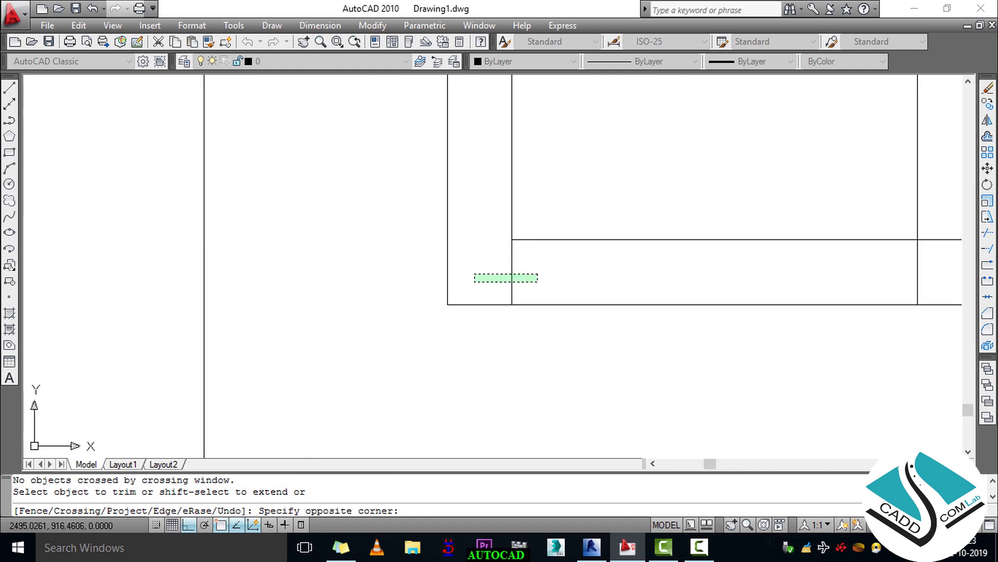
{"action": "left_click", "coordinate": [478, 281]}
{"action": "scroll", "coordinate": [540, 307], "scroll_direction": "down", "scroll_amount": 3}
{"action": "scroll", "coordinate": [807, 296], "scroll_direction": "up", "scroll_amount": 3}
{"action": "scroll", "coordinate": [707, 264], "scroll_direction": "up", "scroll_amount": 2}
{"action": "left_click", "coordinate": [739, 217]}
{"action": "left_click", "coordinate": [744, 281]}
{"action": "left_click", "coordinate": [682, 272]}
{"action": "scroll", "coordinate": [626, 244], "scroll_direction": "down", "scroll_amount": 6}
{"action": "middle_click_drag", "start_coordinate": [599, 261], "coordinate": [545, 366]}
{"action": "scroll", "coordinate": [558, 299], "scroll_direction": "down", "scroll_amount": 4}
{"action": "scroll", "coordinate": [579, 221], "scroll_direction": "up", "scroll_amount": 3}
{"action": "middle_click_drag", "start_coordinate": [580, 222], "coordinate": [510, 293]}
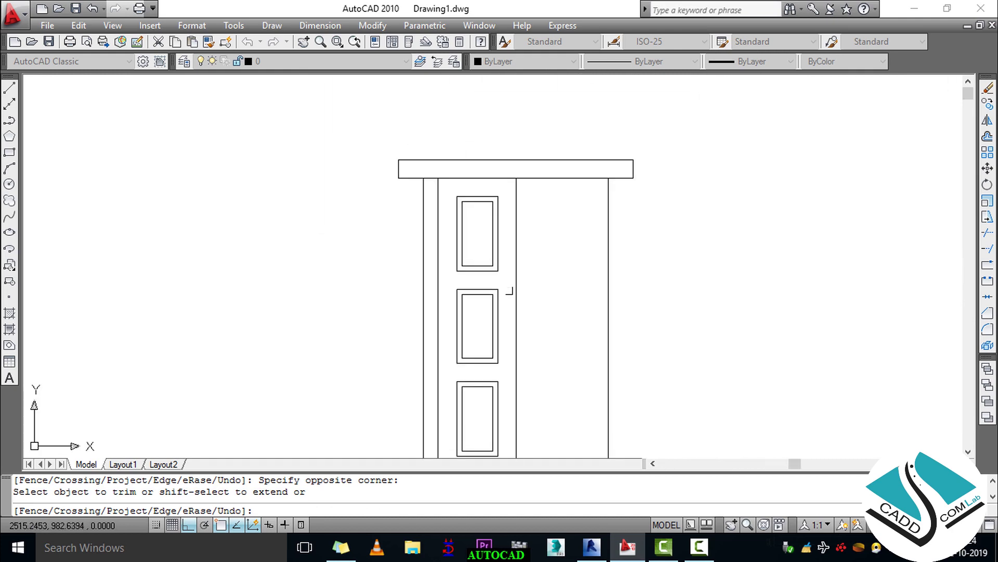
{"action": "scroll", "coordinate": [525, 255], "scroll_direction": "down", "scroll_amount": 2}
{"action": "scroll", "coordinate": [526, 249], "scroll_direction": "up", "scroll_amount": 1}
{"action": "key", "text": "Escape"}
{"action": "key", "text": "Escape"}
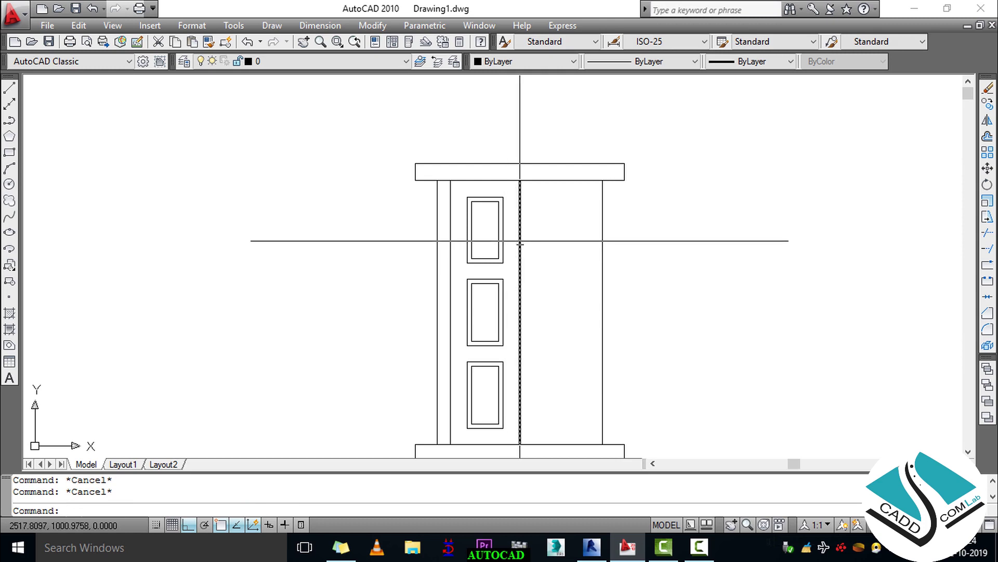
{"action": "middle_click_drag", "start_coordinate": [428, 236], "coordinate": [397, 224]}
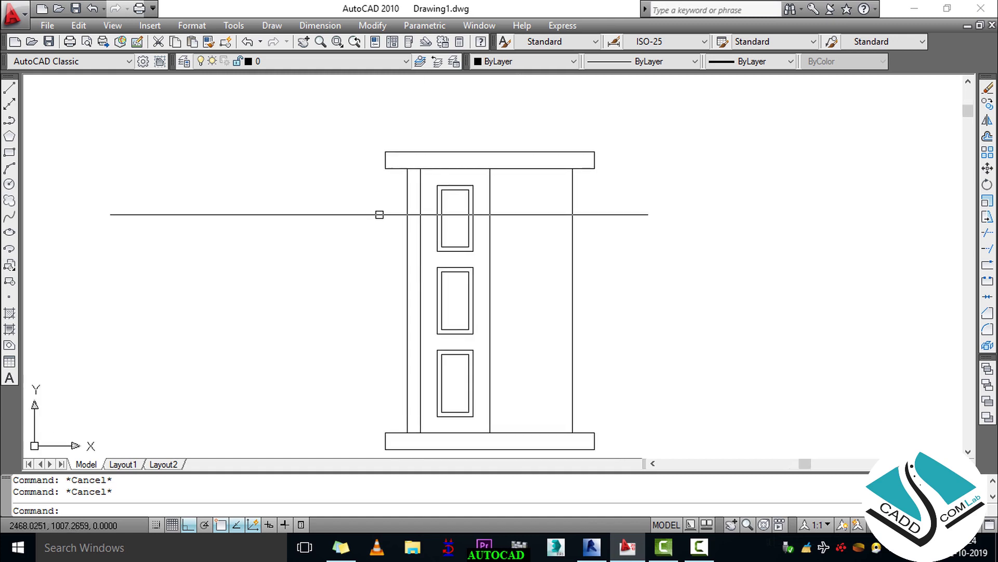
{"action": "scroll", "coordinate": [481, 197], "scroll_direction": "up", "scroll_amount": 2}
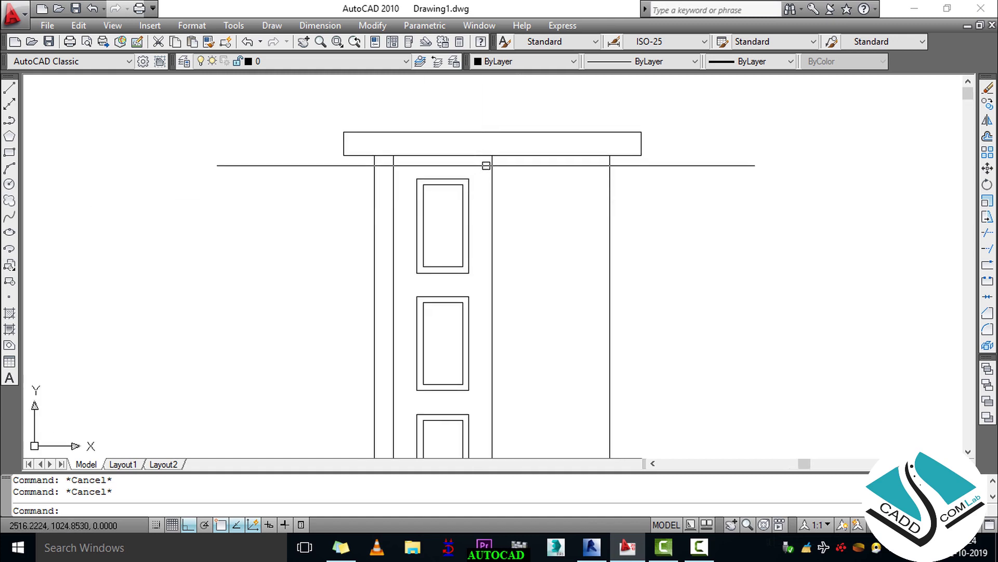
{"action": "left_click", "coordinate": [486, 162]}
{"action": "middle_click_drag", "start_coordinate": [410, 367], "coordinate": [395, 265]}
{"action": "left_click", "coordinate": [383, 336]}
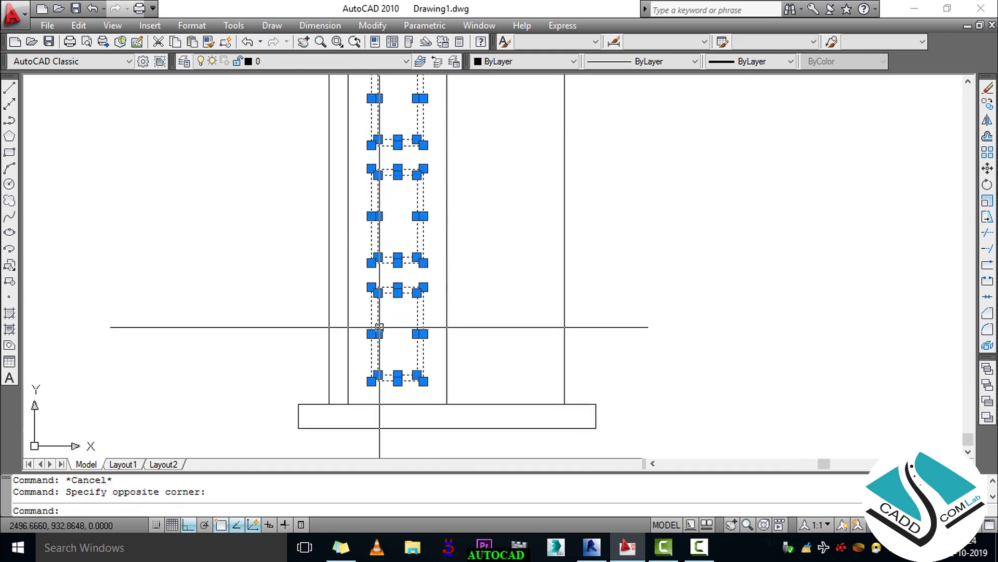
{"action": "middle_click_drag", "start_coordinate": [443, 129], "coordinate": [435, 367]}
{"action": "scroll", "coordinate": [435, 367], "scroll_direction": "down", "scroll_amount": 1}
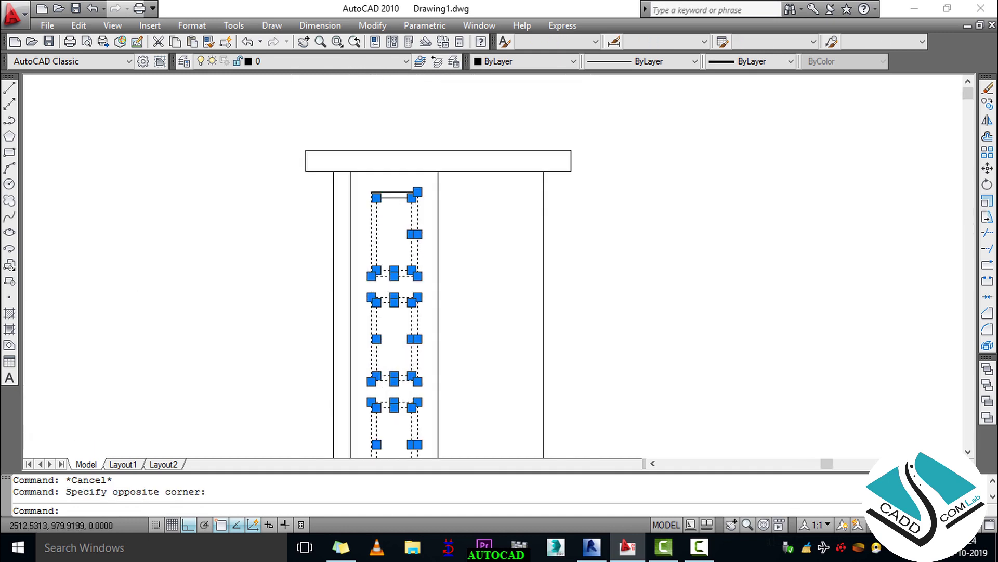
{"action": "scroll", "coordinate": [398, 133], "scroll_direction": "up", "scroll_amount": 2}
{"action": "left_click", "coordinate": [490, 267]}
{"action": "left_click", "coordinate": [339, 339]}
{"action": "scroll", "coordinate": [328, 228], "scroll_direction": "down", "scroll_amount": 1}
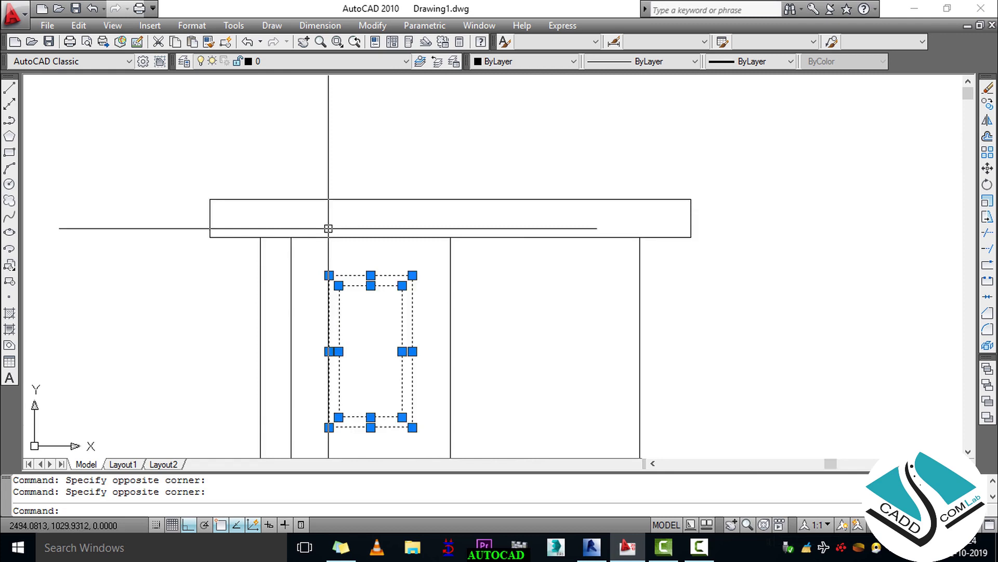
{"action": "scroll", "coordinate": [328, 229], "scroll_direction": "down", "scroll_amount": 4}
{"action": "scroll", "coordinate": [346, 275], "scroll_direction": "up", "scroll_amount": 3}
{"action": "scroll", "coordinate": [363, 286], "scroll_direction": "down", "scroll_amount": 6}
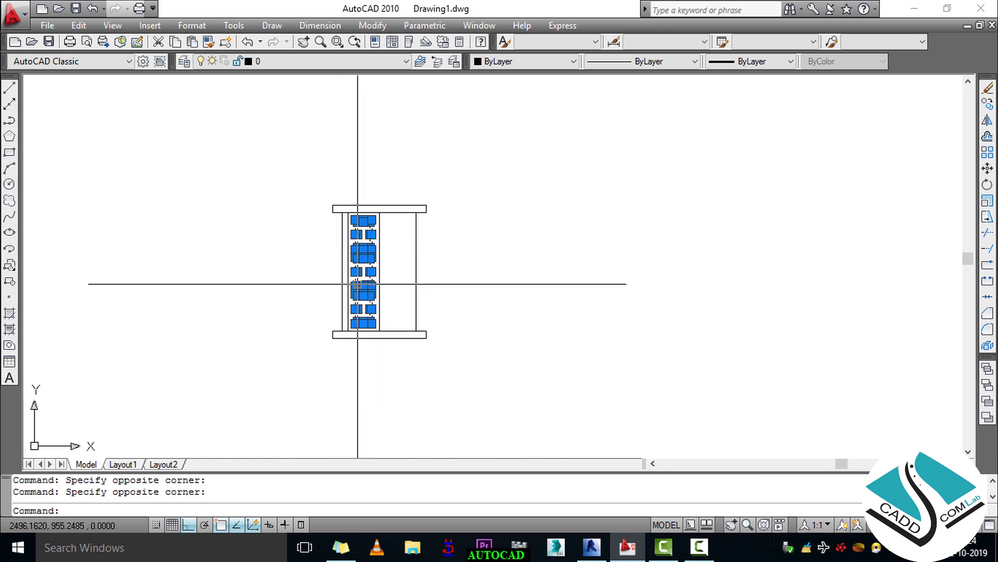
{"action": "scroll", "coordinate": [363, 286], "scroll_direction": "up", "scroll_amount": 3}
{"action": "type", "text": "MI"}
{"action": "key", "text": "Return"}
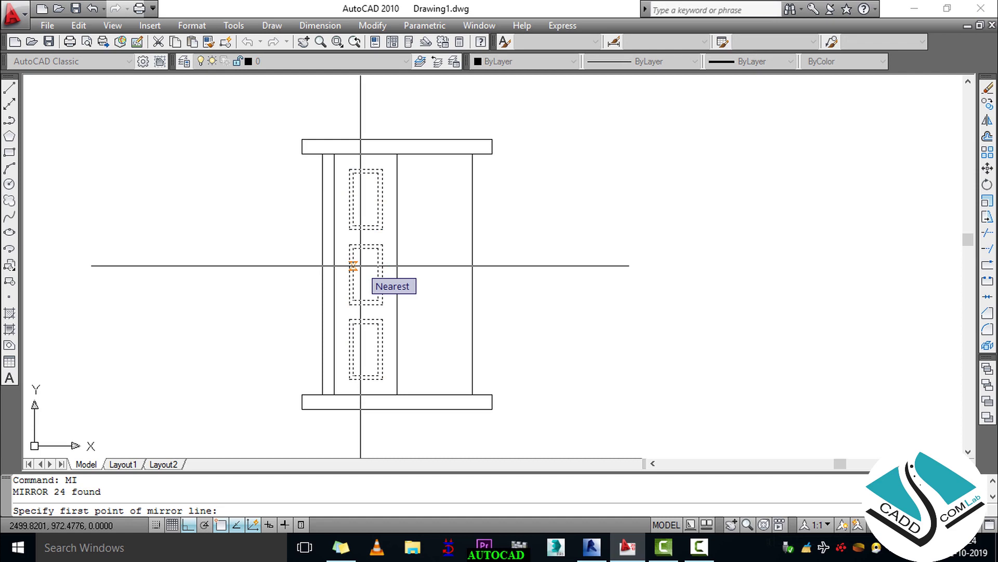
{"action": "key", "text": "Escape"}
{"action": "key", "text": "Escape"}
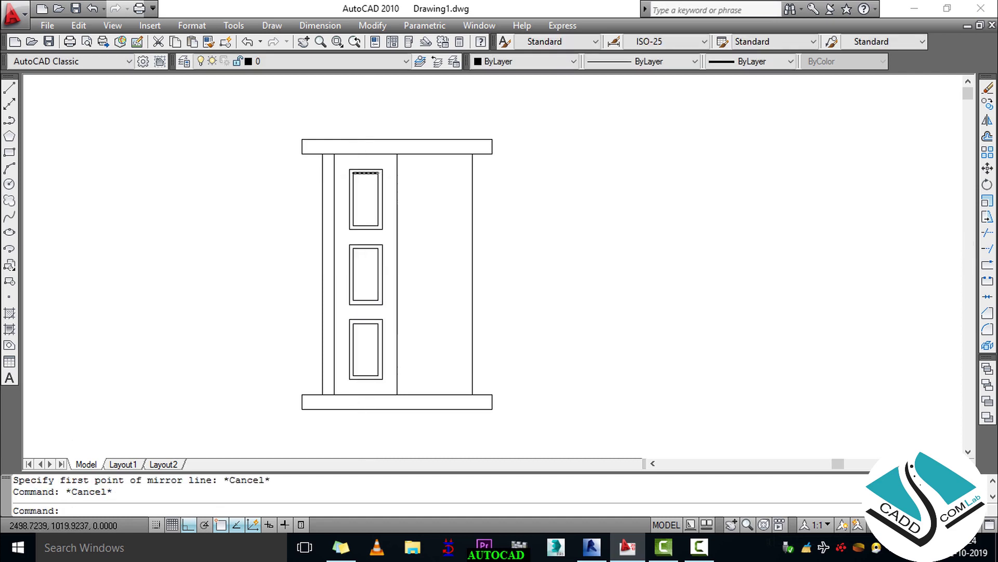
Mirror the three framed panels across the vertical centre line between the two bays, keeping the source objects
{"action": "scroll", "coordinate": [356, 171], "scroll_direction": "up", "scroll_amount": 4}
{"action": "left_click", "coordinate": [434, 154]}
{"action": "scroll", "coordinate": [371, 280], "scroll_direction": "down", "scroll_amount": 2}
{"action": "middle_click_drag", "start_coordinate": [339, 359], "coordinate": [348, 202]}
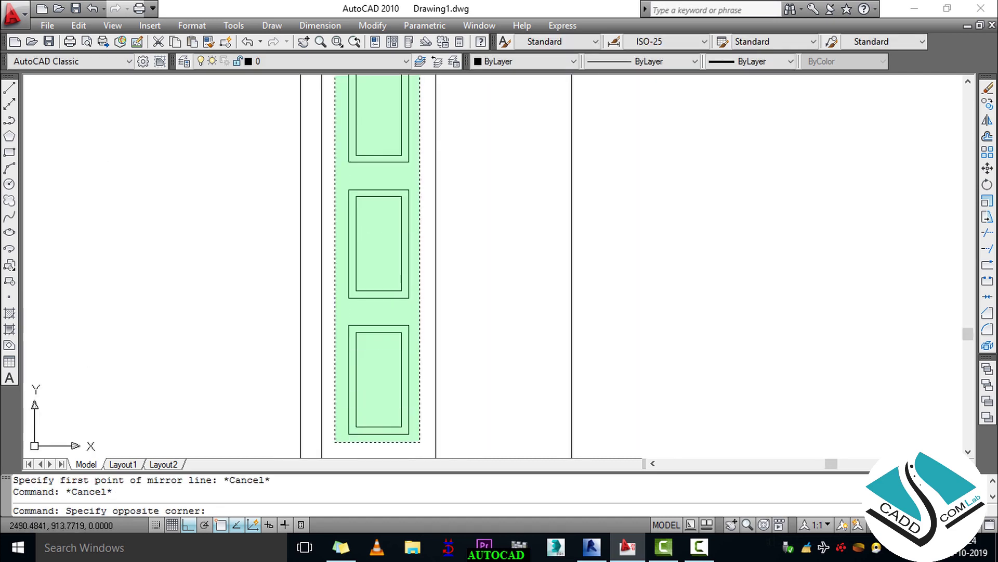
{"action": "left_click", "coordinate": [335, 447]}
{"action": "middle_click_drag", "start_coordinate": [394, 143], "coordinate": [388, 255]}
{"action": "scroll", "coordinate": [374, 253], "scroll_direction": "up", "scroll_amount": 5}
{"action": "type", "text": "MI"}
{"action": "key", "text": "Return"}
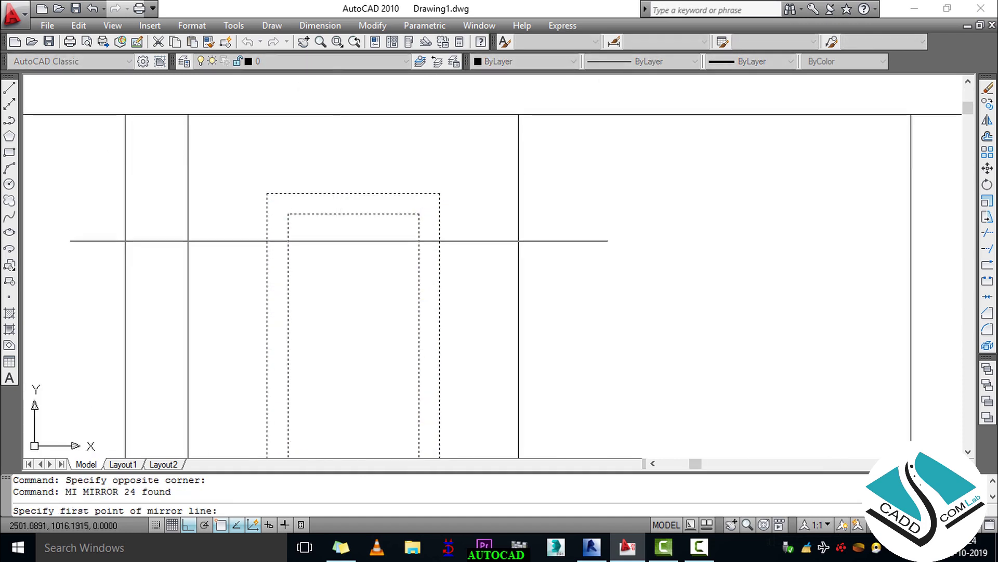
{"action": "scroll", "coordinate": [339, 228], "scroll_direction": "down", "scroll_amount": 2}
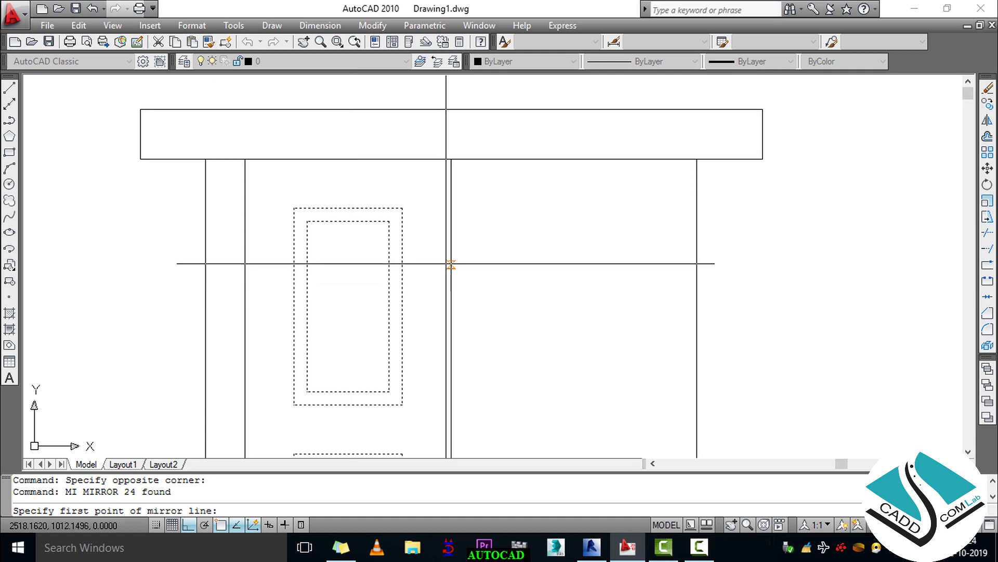
{"action": "middle_click_drag", "start_coordinate": [450, 265], "coordinate": [431, 350]}
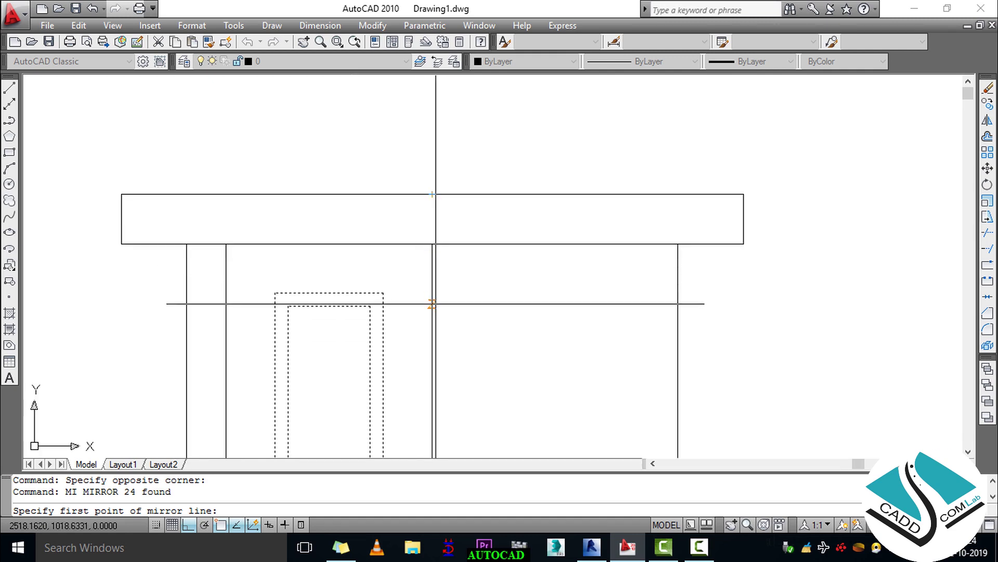
{"action": "left_click", "coordinate": [432, 194]}
{"action": "scroll", "coordinate": [429, 208], "scroll_direction": "down", "scroll_amount": 6}
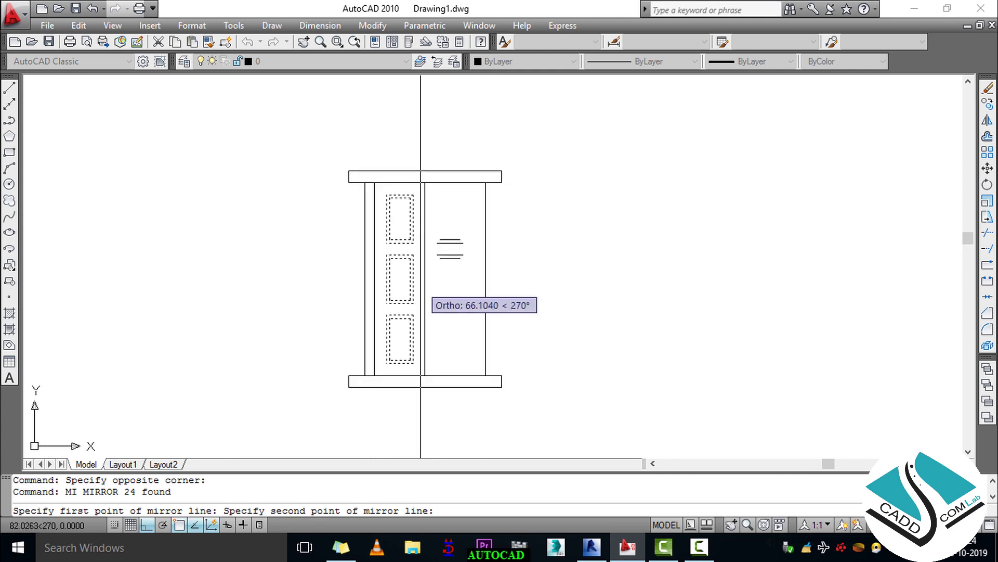
{"action": "scroll", "coordinate": [424, 333], "scroll_direction": "up", "scroll_amount": 3}
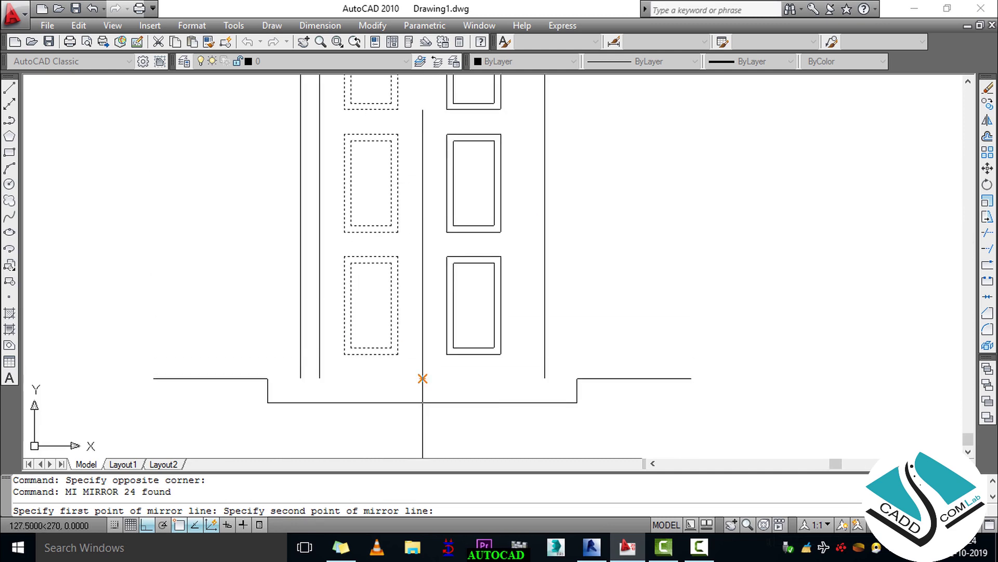
{"action": "left_click", "coordinate": [422, 378]}
{"action": "key", "text": "Return"}
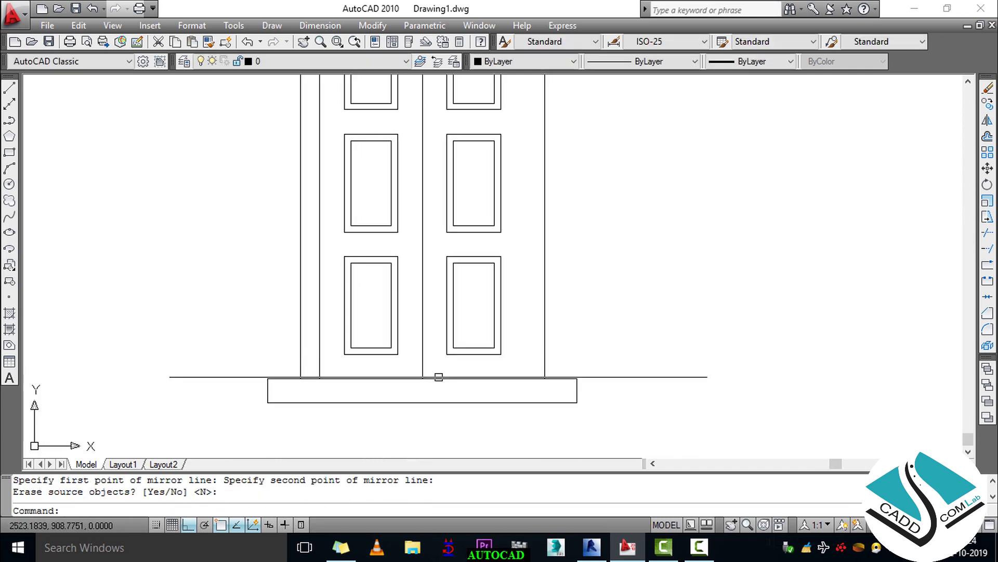
{"action": "scroll", "coordinate": [495, 263], "scroll_direction": "down", "scroll_amount": 3}
{"action": "middle_click_drag", "start_coordinate": [495, 263], "coordinate": [477, 297]}
{"action": "key", "text": "Escape"}
{"action": "key", "text": "Escape"}
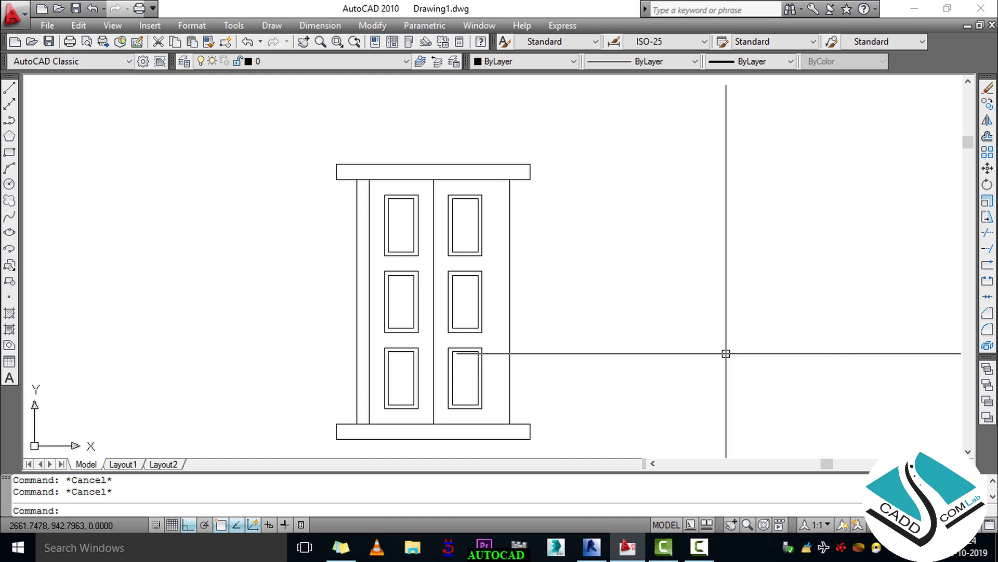
Add the multiline text ELEVATION below the bottom flange and set its text height to 2.0
{"action": "middle_click_drag", "start_coordinate": [515, 392], "coordinate": [506, 290]}
{"action": "mouse_move", "coordinate": [440, 232]}
{"action": "middle_mouse_down"}
{"action": "mouse_move", "coordinate": [440, 368]}
{"action": "mouse_move", "coordinate": [440, 232]}
{"action": "middle_mouse_up"}
{"action": "scroll", "coordinate": [402, 353], "scroll_direction": "up", "scroll_amount": 2}
{"action": "middle_click_drag", "start_coordinate": [401, 355], "coordinate": [423, 327]}
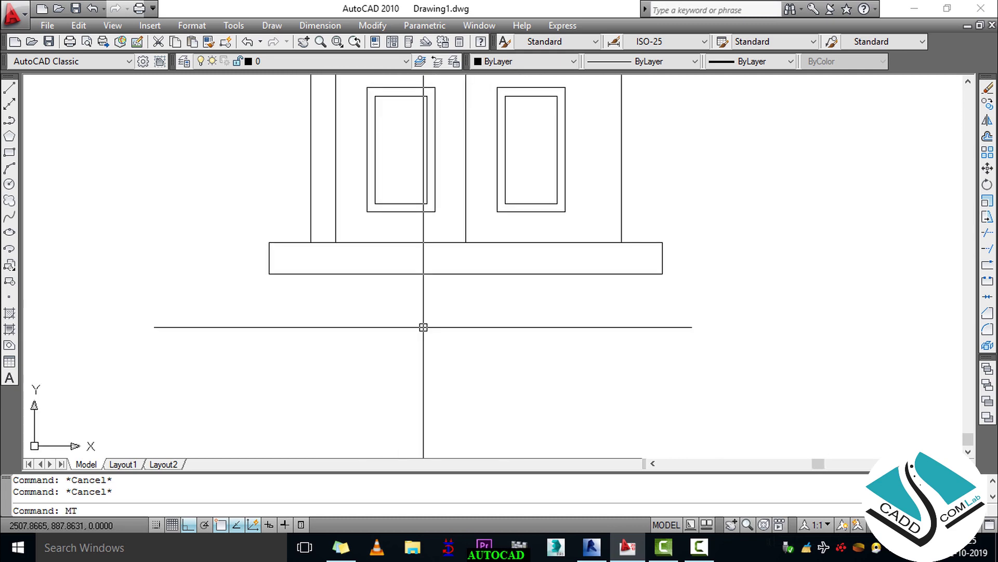
{"action": "key", "text": "Return"}
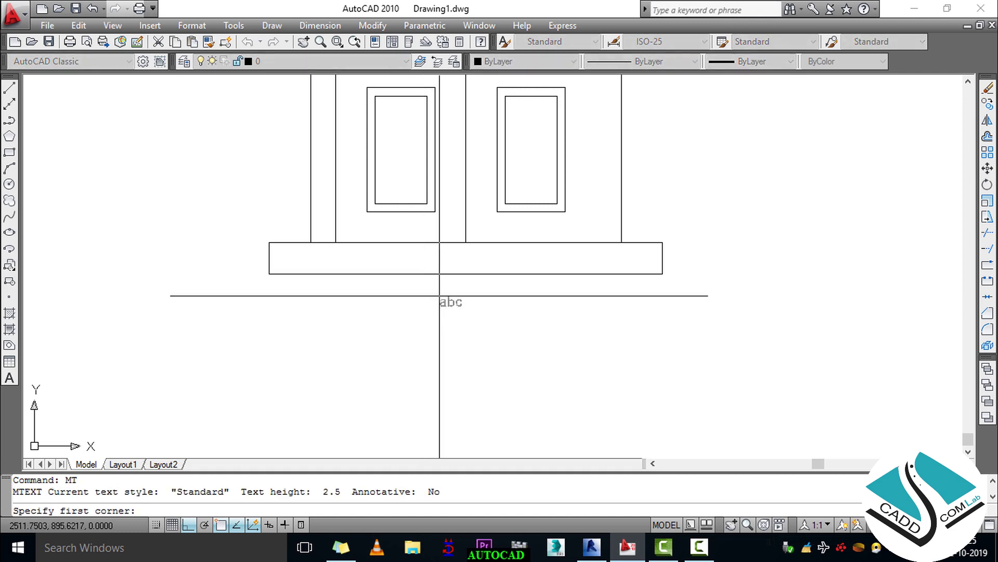
{"action": "scroll", "coordinate": [424, 297], "scroll_direction": "up", "scroll_amount": 2}
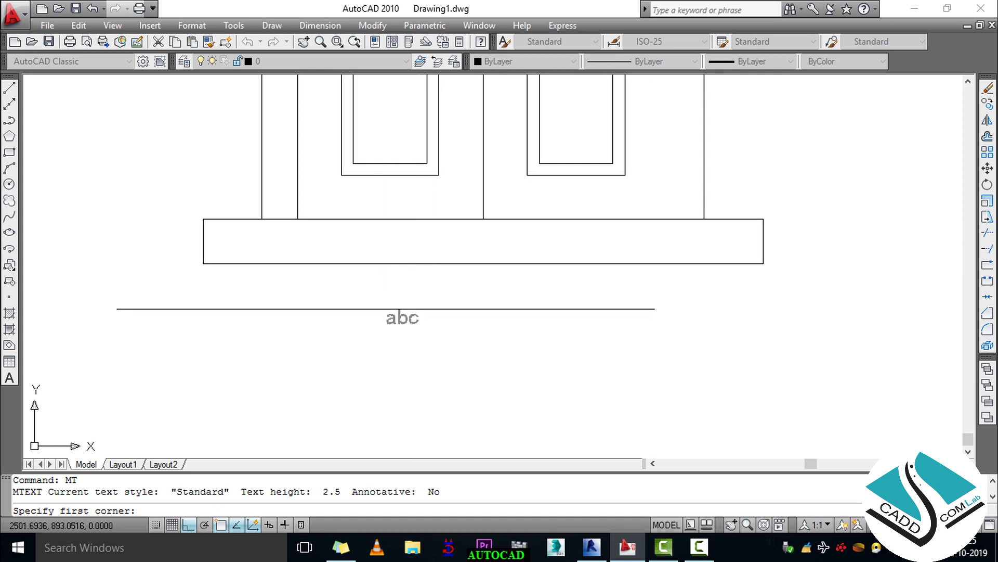
{"action": "left_click", "coordinate": [373, 280]}
{"action": "left_click", "coordinate": [614, 333]}
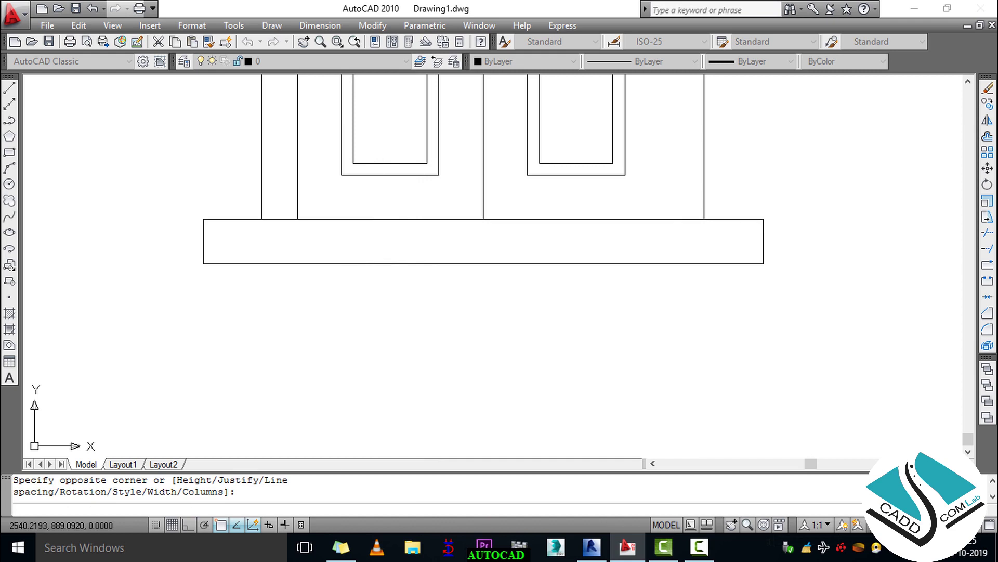
{"action": "left_click", "coordinate": [617, 339]}
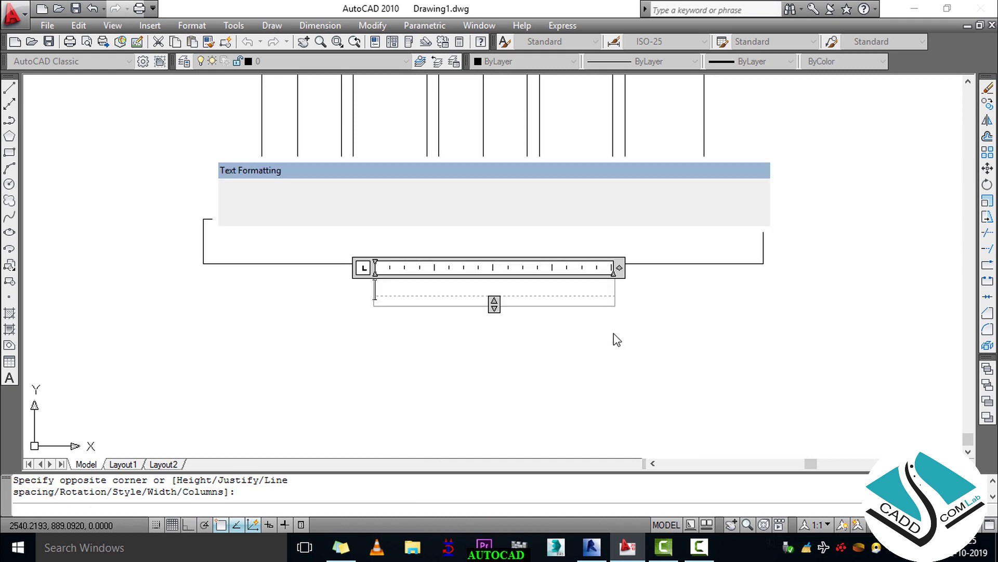
{"action": "type", "text": "ELEVATION"}
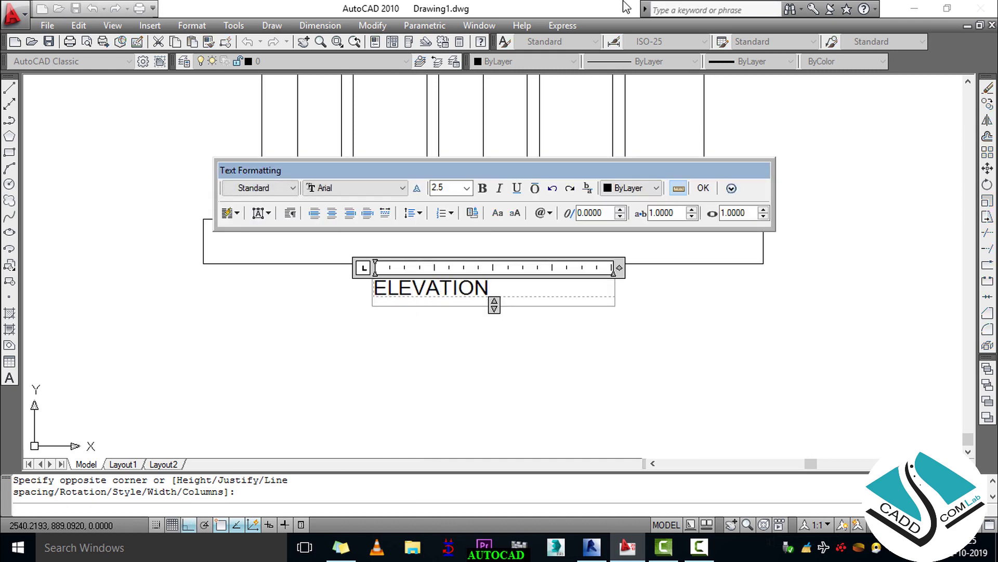
{"action": "left_click_drag", "start_coordinate": [539, 292], "coordinate": [337, 300]}
{"action": "type", "text": "2.0"}
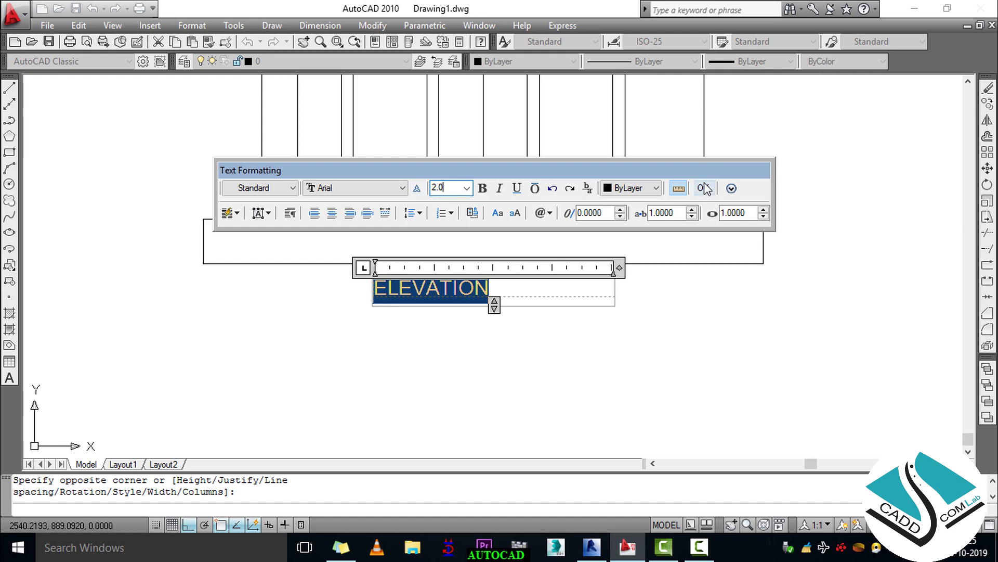